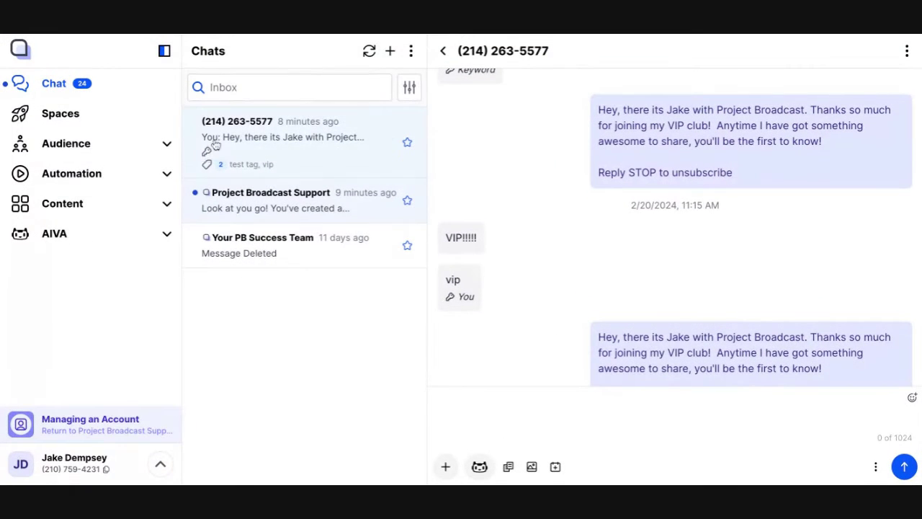
# Expand Automation, Content and Audience in the sidebar and open Audience > Configurable Forms.
pyautogui.click(156, 181)
pyautogui.click(165, 307)
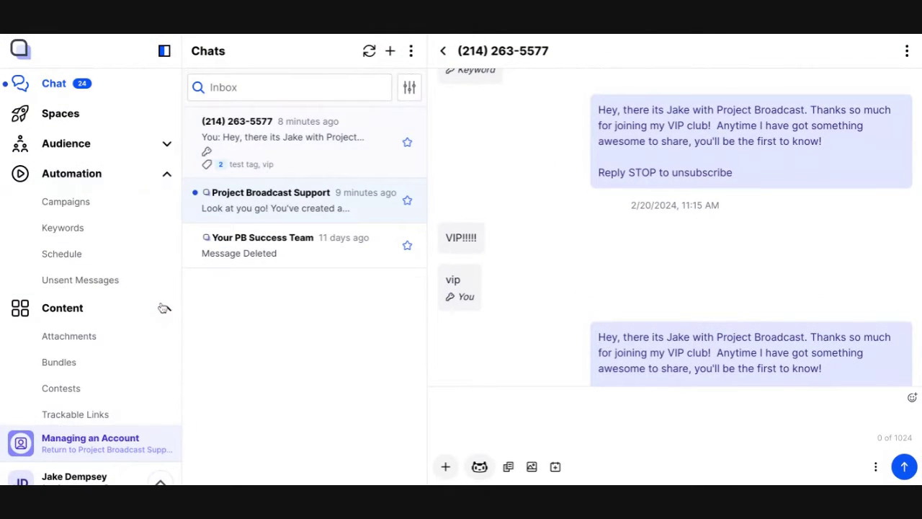
pyautogui.scroll(-3, 163, 307)
pyautogui.scroll(3, 163, 308)
pyautogui.click(152, 148)
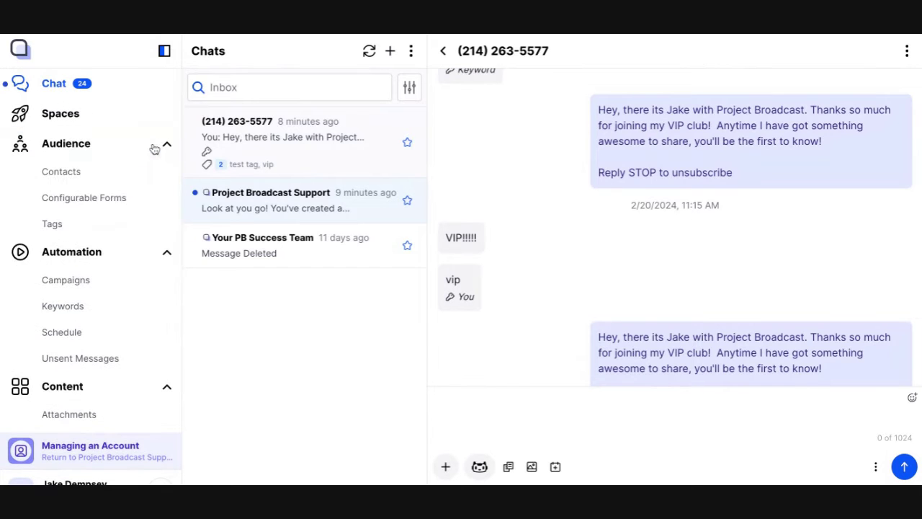
pyautogui.click(128, 198)
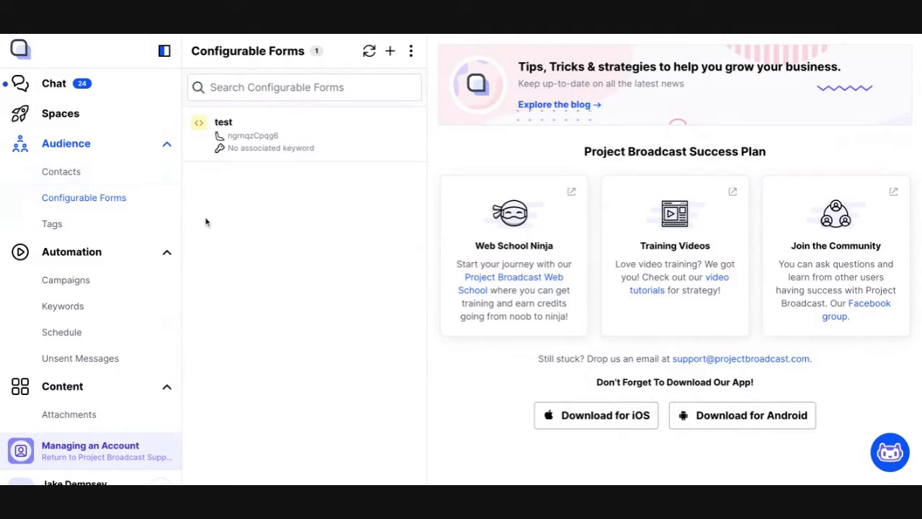
# Create a new configurable form named 'raffle' and refresh the forms list.
pyautogui.click(393, 53)
pyautogui.write('raffle')
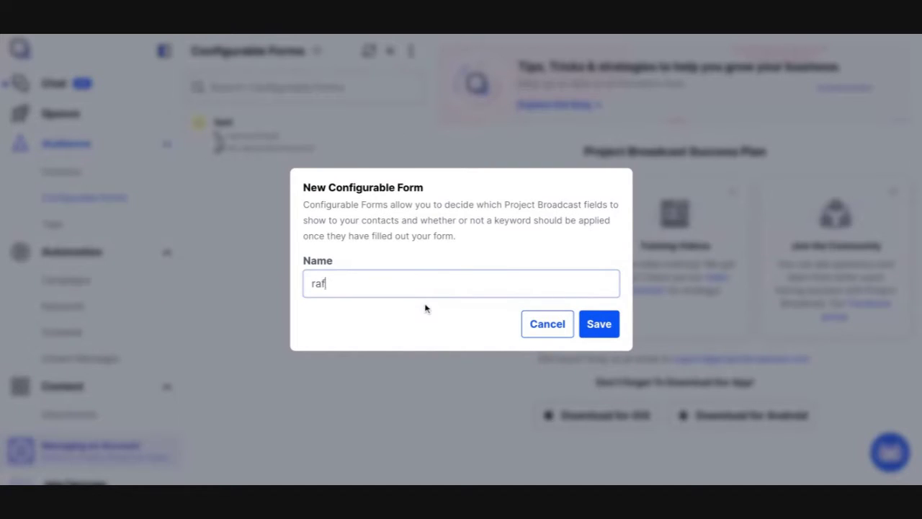
pyautogui.click(596, 329)
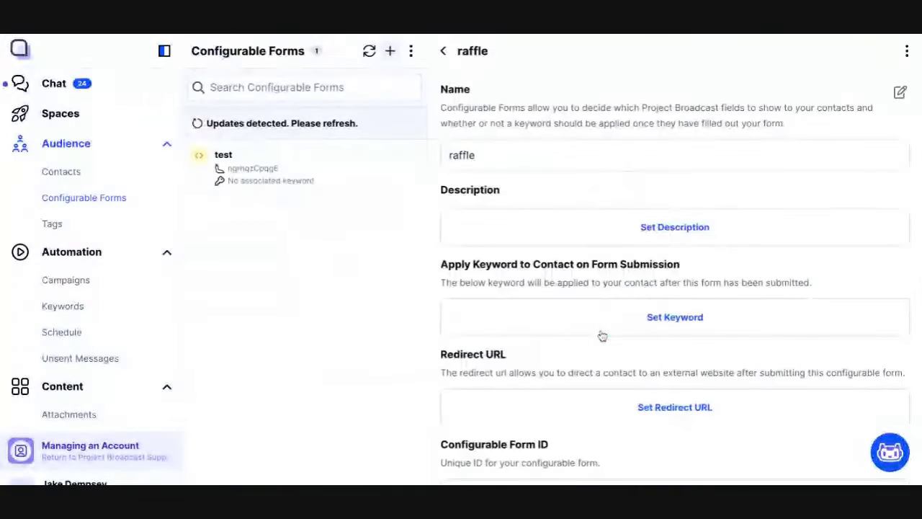
pyautogui.click(370, 58)
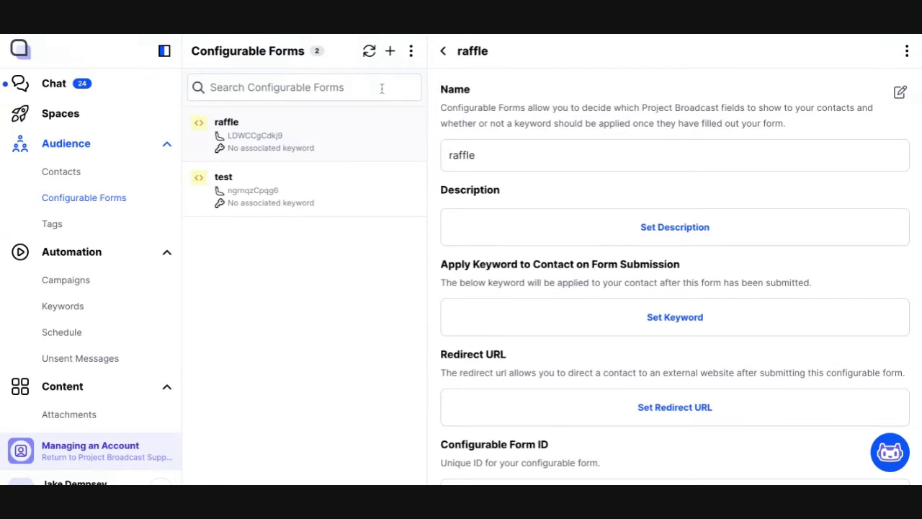
# Set the raffle form's description to 'Sample Description for my raffle' and save it.
pyautogui.scroll(-1, 548, 216)
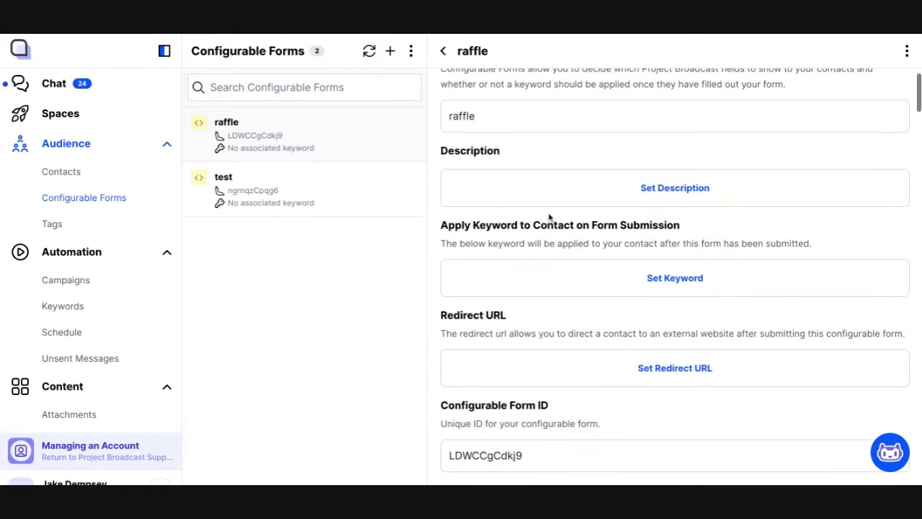
pyautogui.click(674, 190)
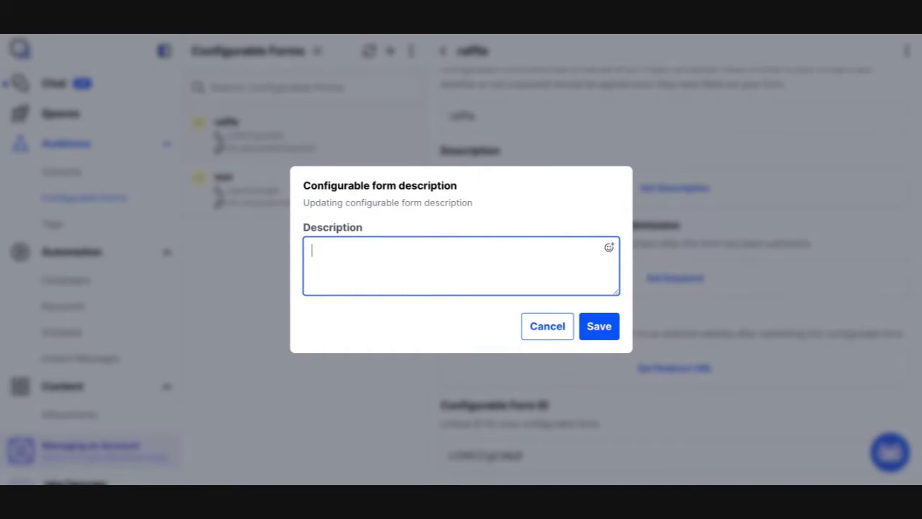
pyautogui.write('Sample Description fo')
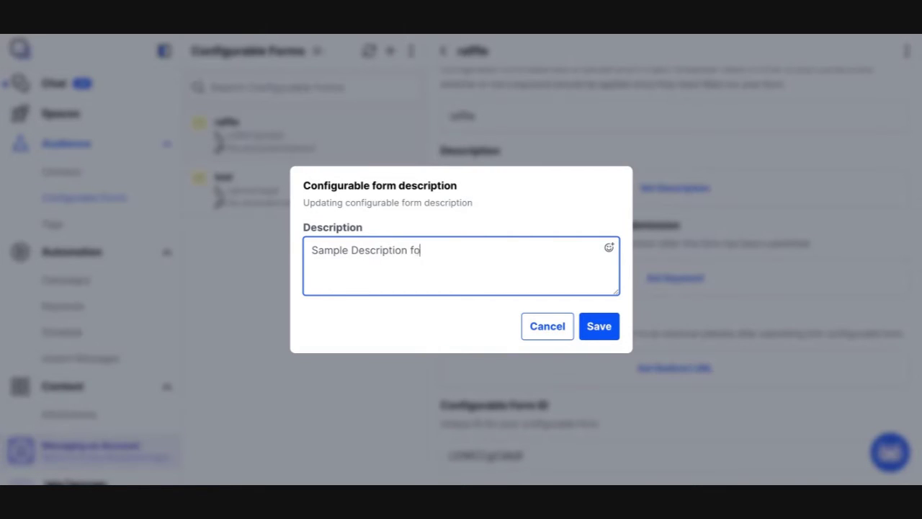
pyautogui.write('r my raffle')
pyautogui.click(607, 319)
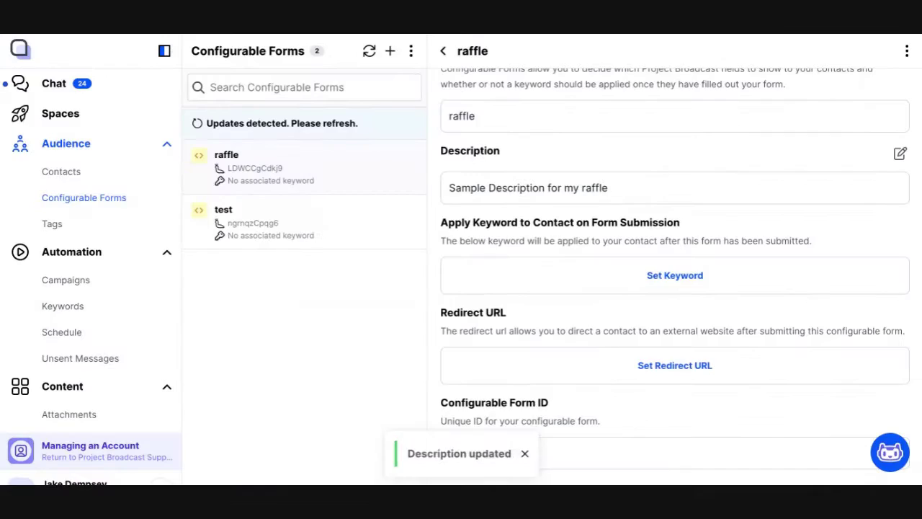
pyautogui.scroll(-1, 614, 296)
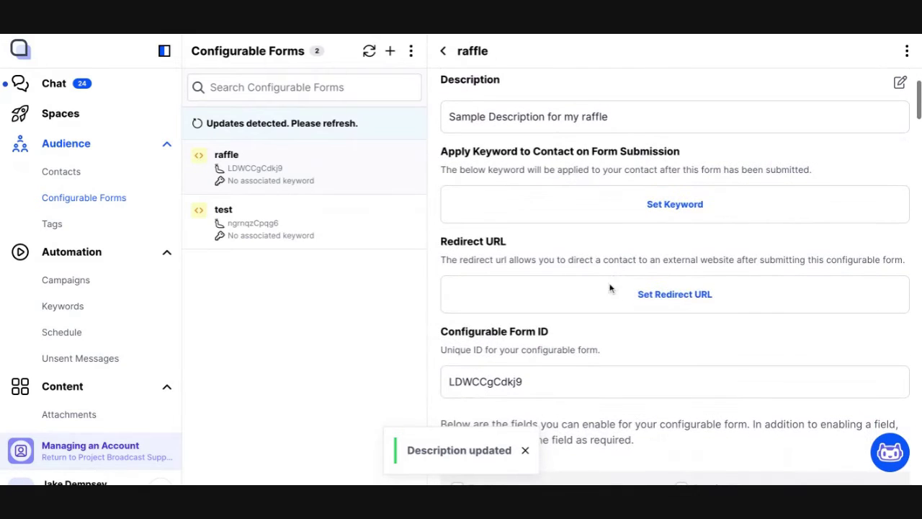
pyautogui.moveTo(447, 152); pyautogui.dragTo(670, 155)
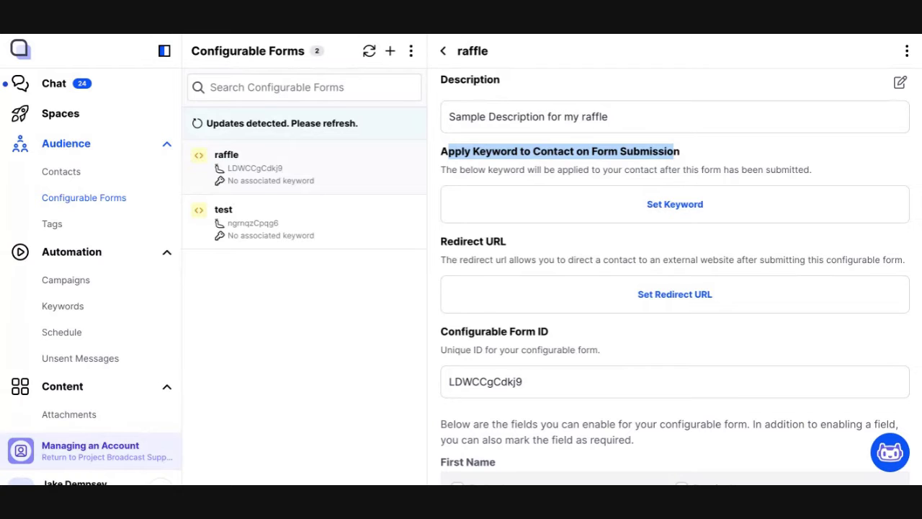
# Mark First Name, Last Name and Email as required fields on the raffle form.
pyautogui.scroll(-5, 675, 277)
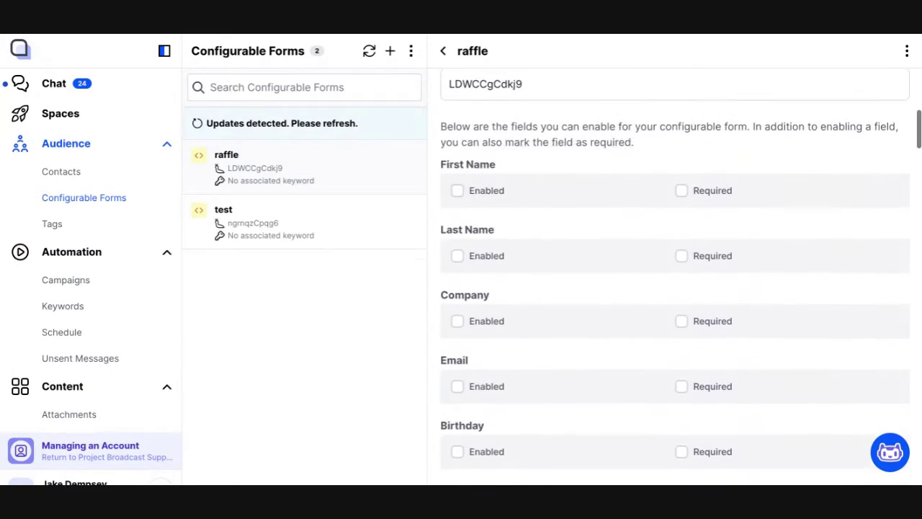
pyautogui.click(682, 179)
pyautogui.click(681, 244)
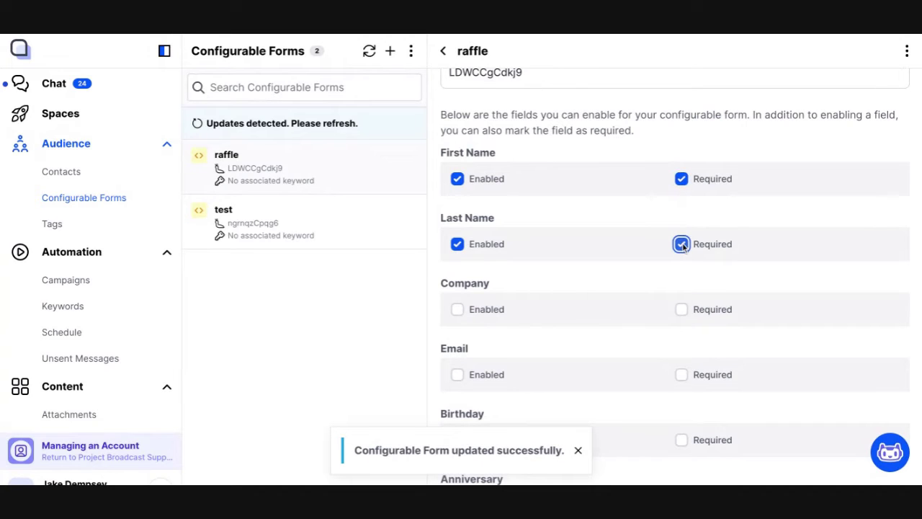
pyautogui.click(681, 375)
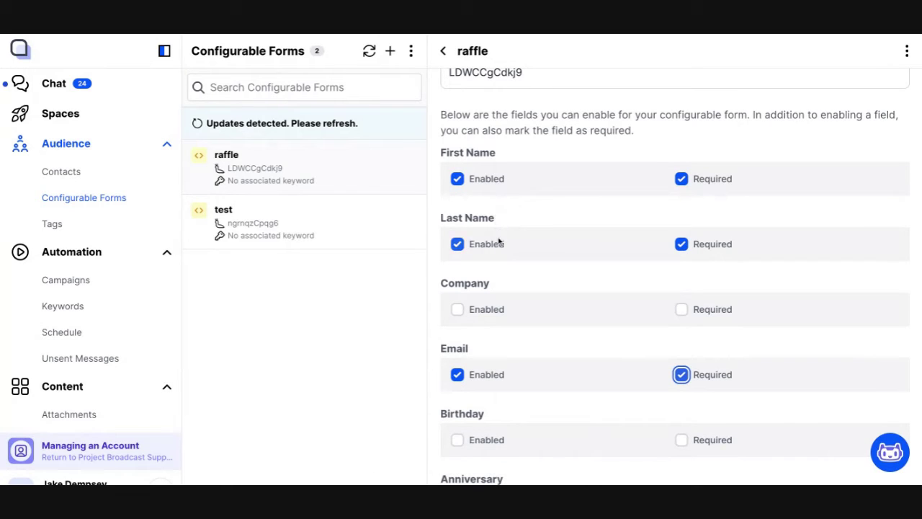
pyautogui.scroll(-3, 498, 241)
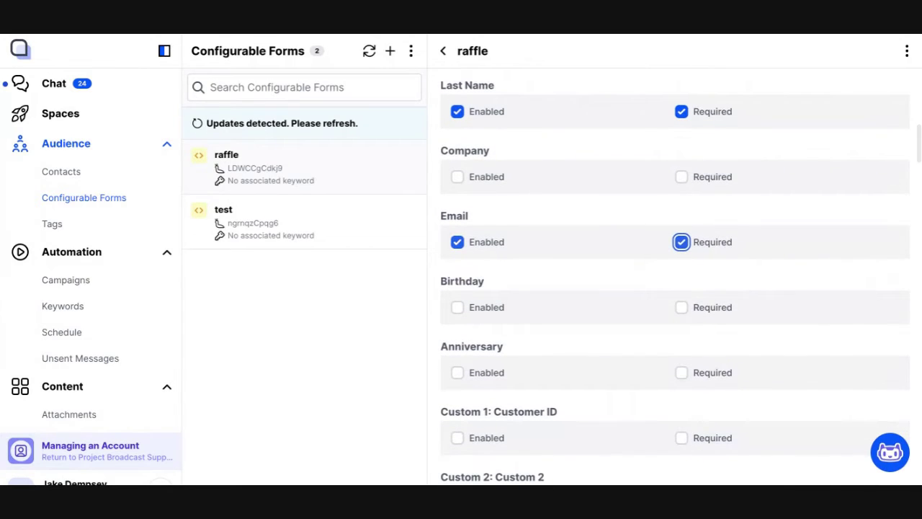
pyautogui.scroll(-2, 674, 277)
pyautogui.scroll(-4, 497, 230)
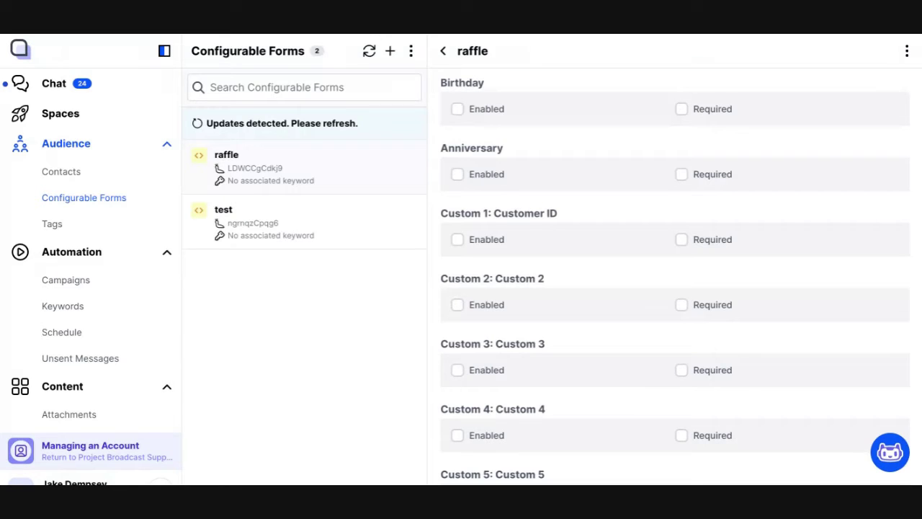
pyautogui.scroll(5, 620, 360)
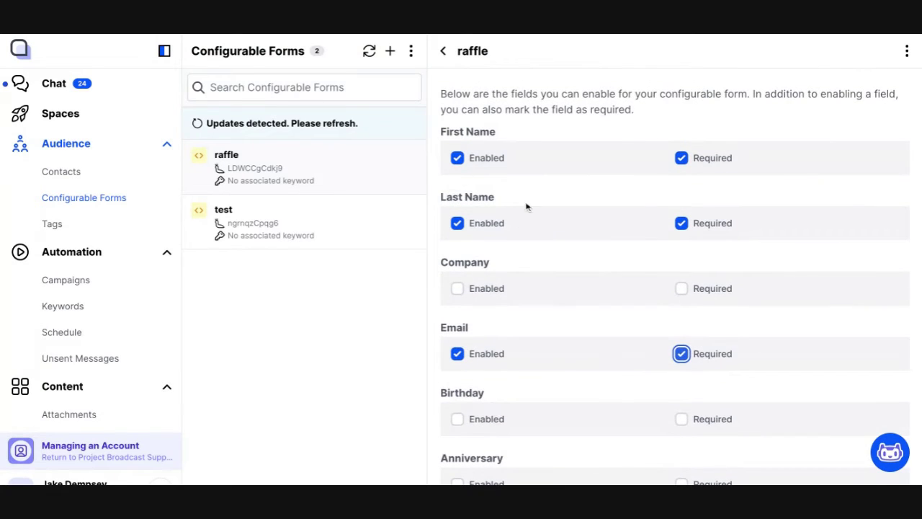
pyautogui.scroll(-10, 545, 353)
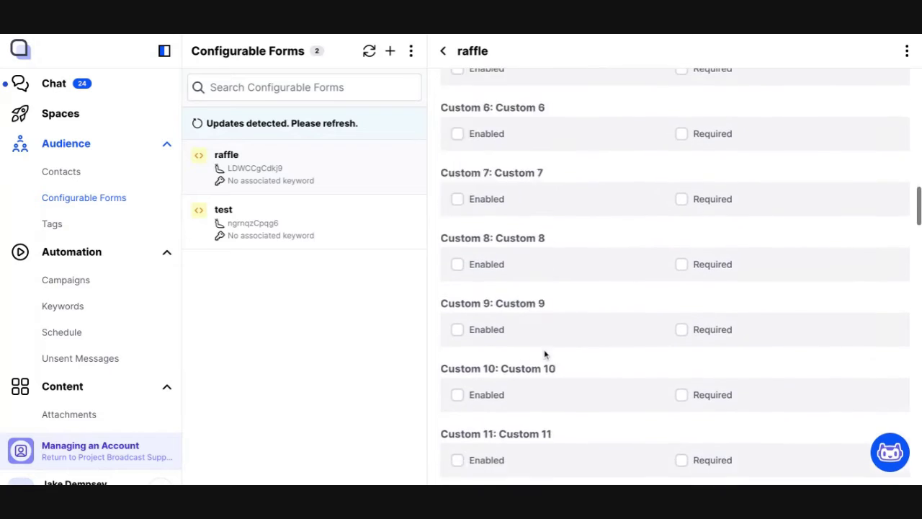
pyautogui.scroll(15, 547, 349)
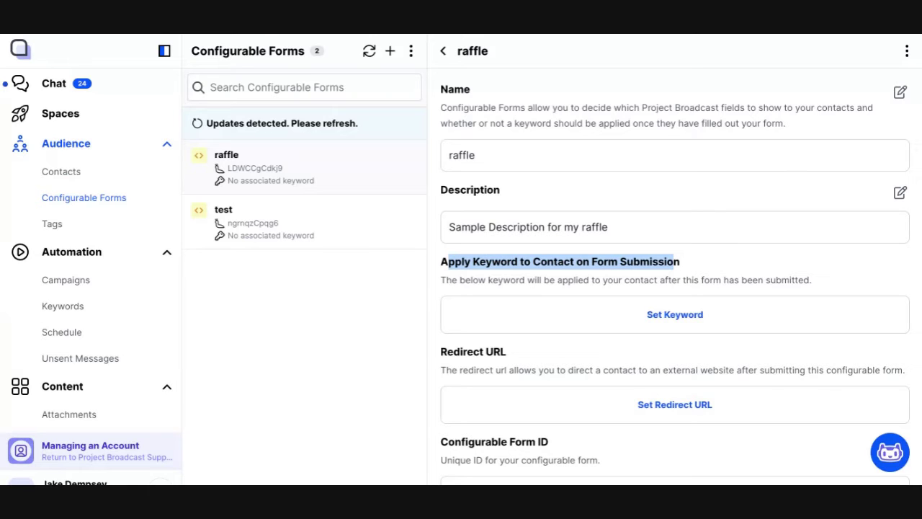
# Create a keyword named 'raffle' under Automation > Keywords and refresh the keyword list.
pyautogui.click(99, 315)
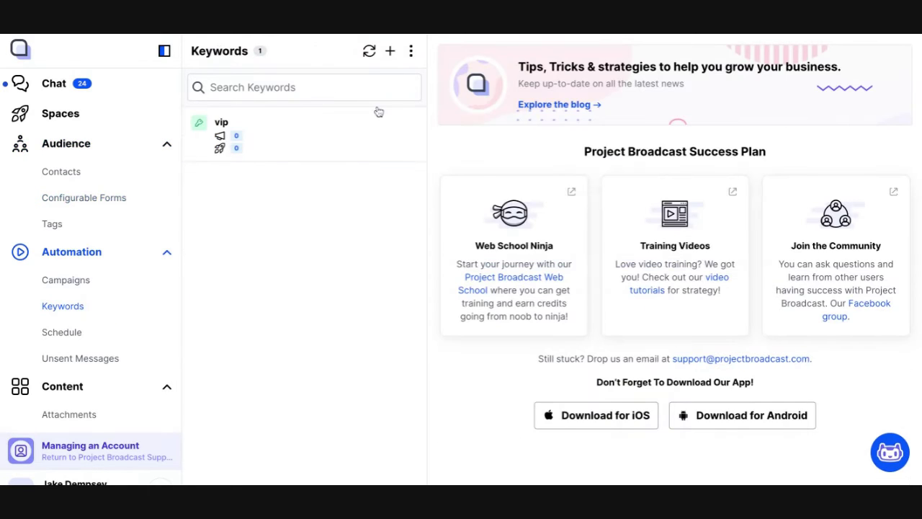
pyautogui.click(391, 54)
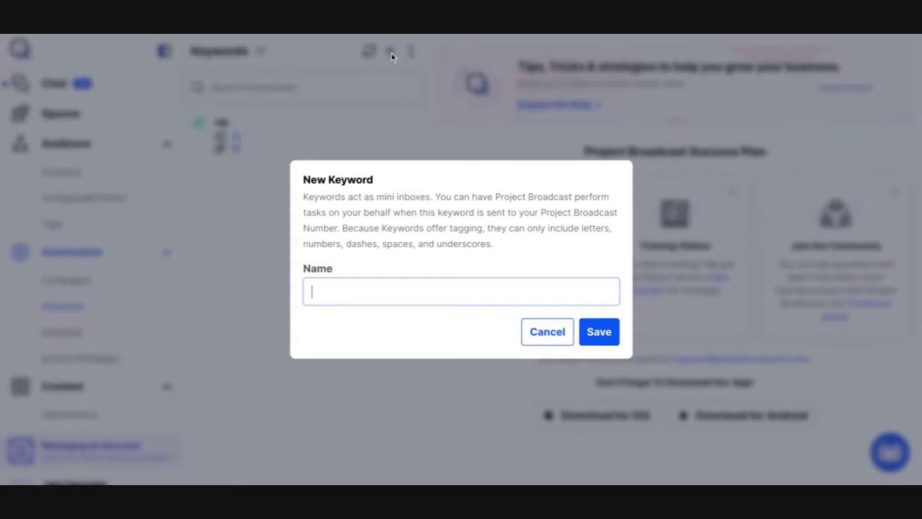
pyautogui.write('raffle')
pyautogui.click(599, 332)
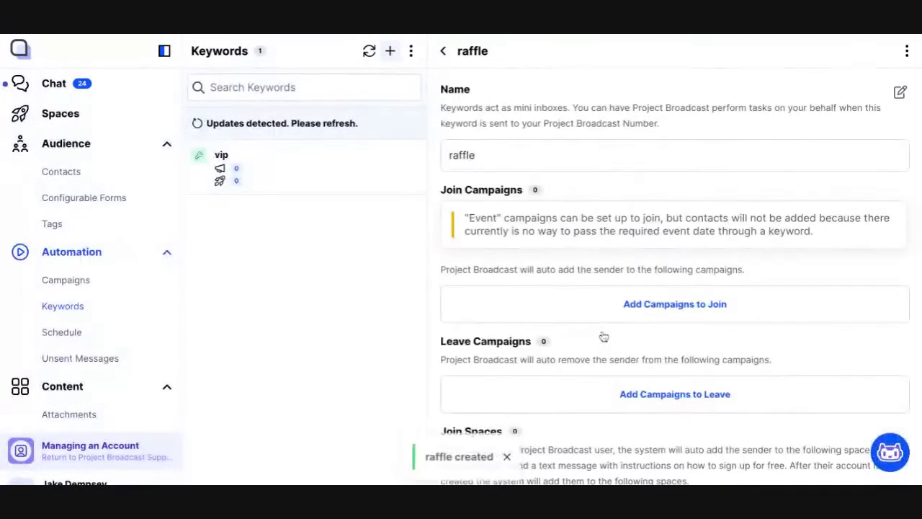
pyautogui.click(369, 52)
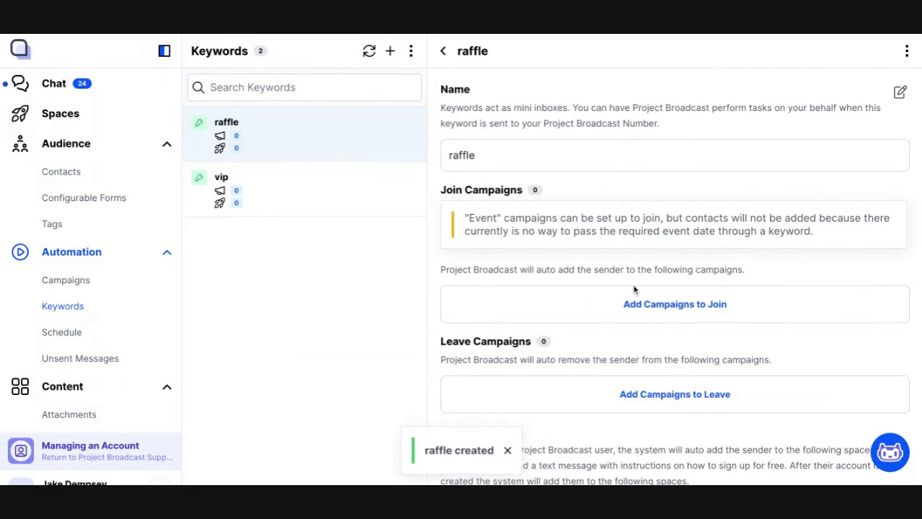
pyautogui.scroll(-3, 634, 289)
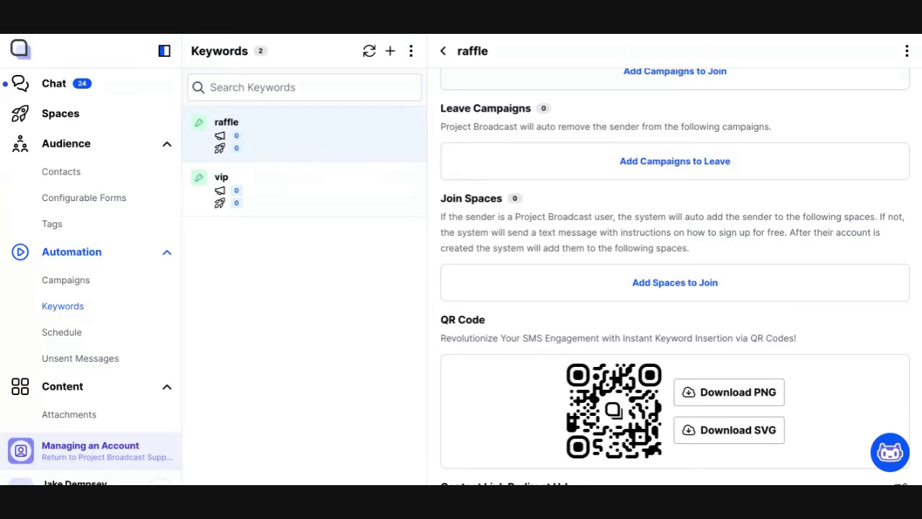
pyautogui.scroll(-5, 675, 277)
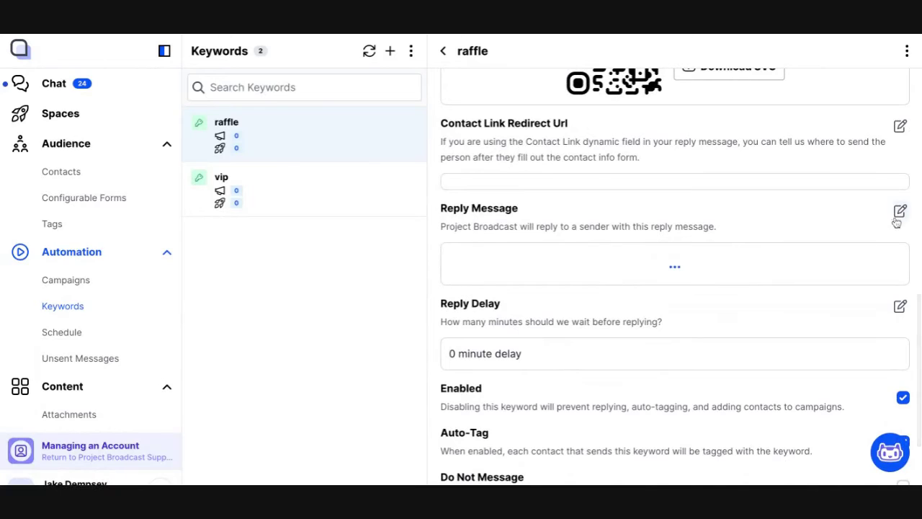
# Start the raffle reply with 'Thanks for stopping by!' and a prompt to fill out the raffle form.
pyautogui.click(900, 211)
pyautogui.click(446, 262)
pyautogui.write('Thanks for stopping ')
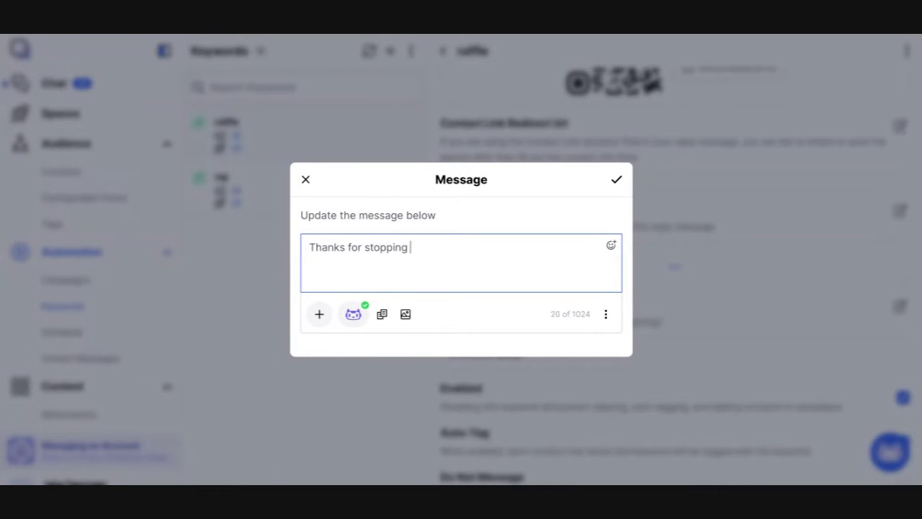
pyautogui.write('by! Make sure t')
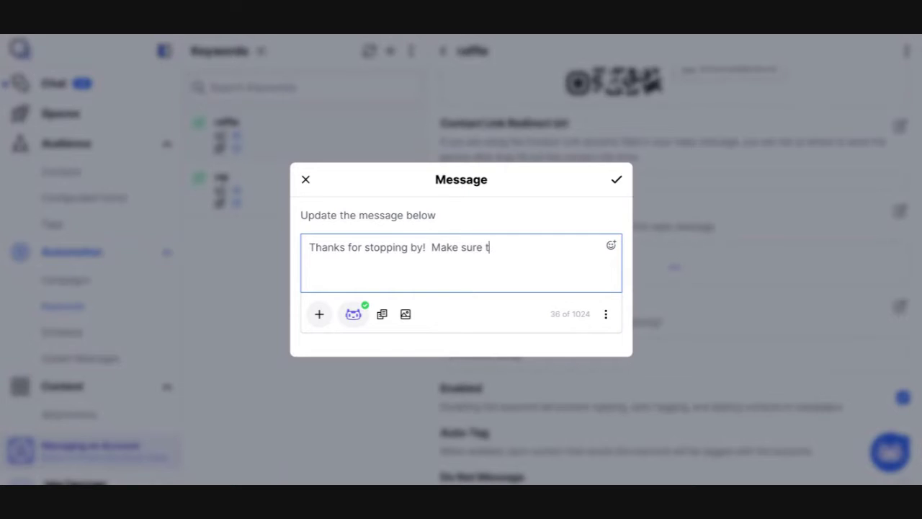
pyautogui.write('o fill out the raffle form to be ente')
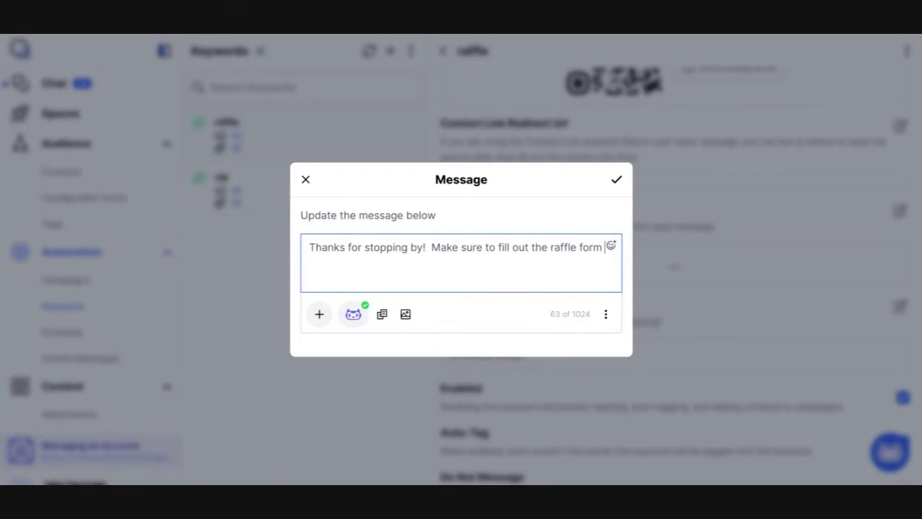
pyautogui.write('win.')
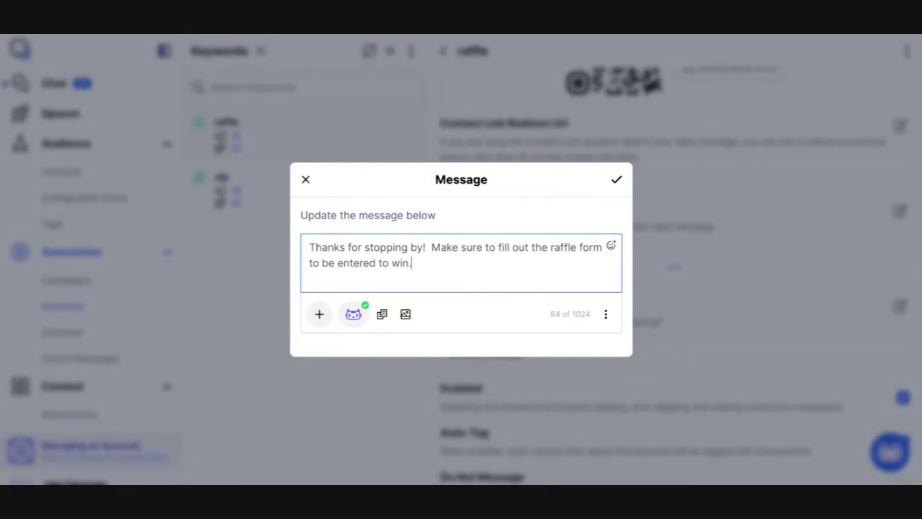
pyautogui.write('  Here is the form:')
# Insert a link to the 'raffle' configurable form into the reply message.
pyautogui.click(319, 314)
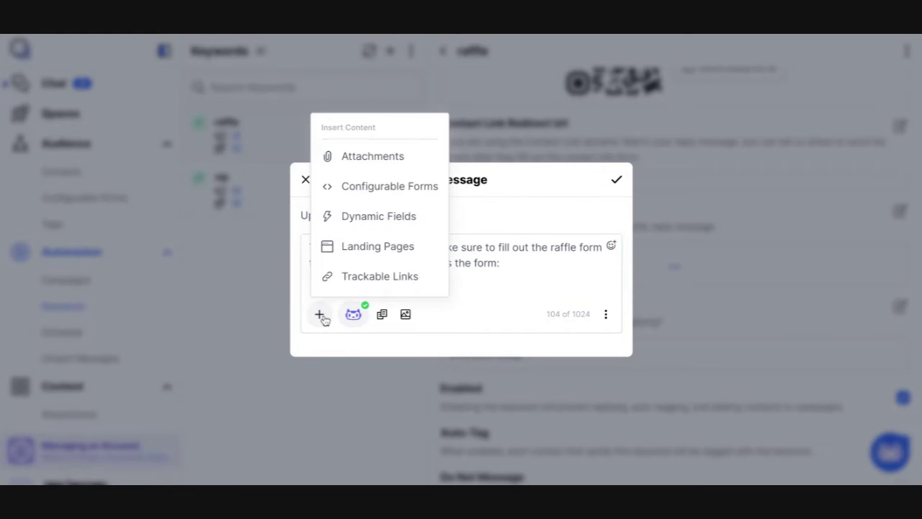
pyautogui.click(382, 188)
pyautogui.click(410, 163)
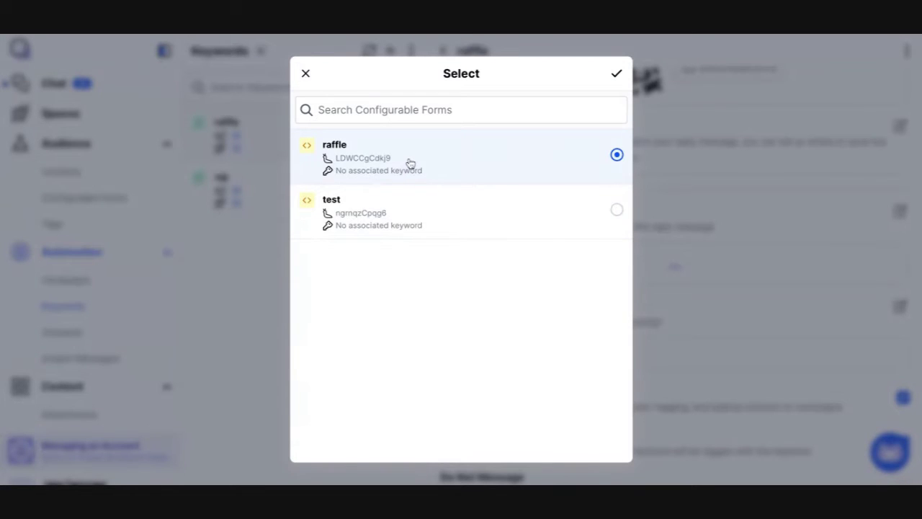
pyautogui.click(616, 74)
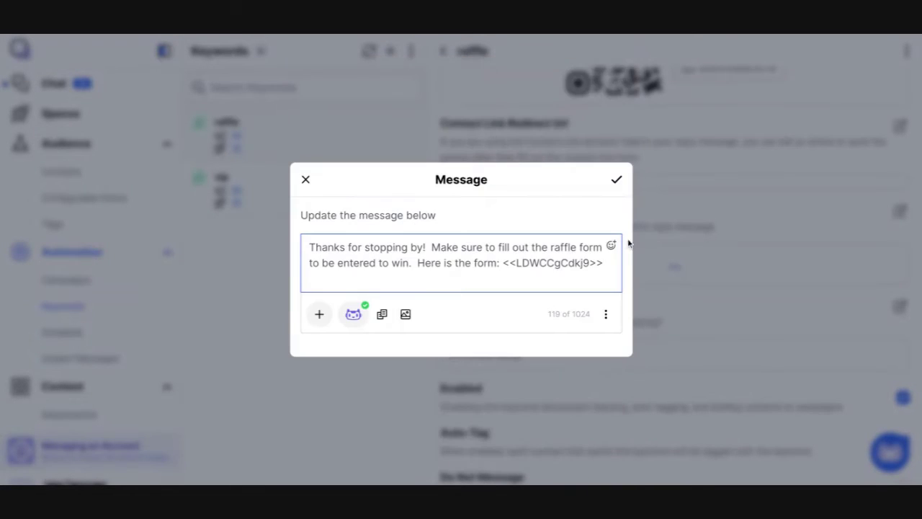
# Add the note 'We'll pick a winner at 3pm' and promise to notify the winner, then save.
pyautogui.press('Return')
pyautogui.press('Return')
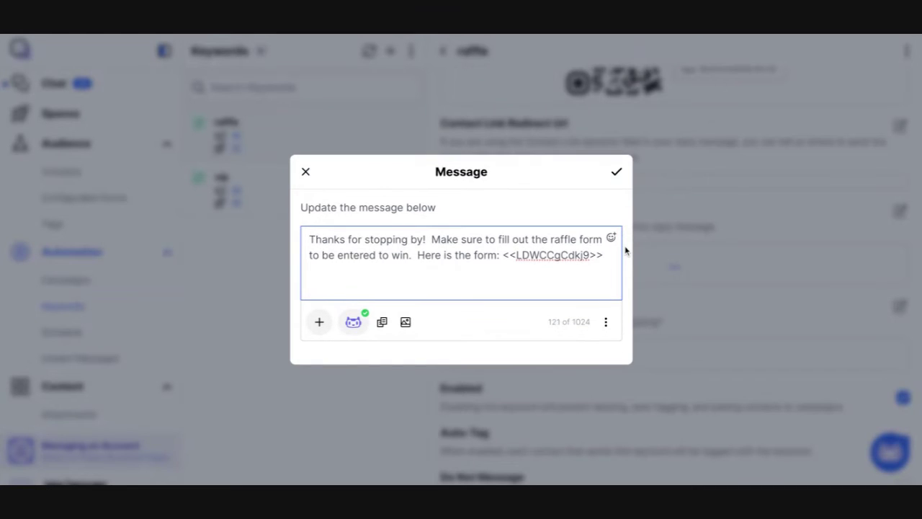
pyautogui.write("We'll pick a winner at 3pm.  I'll make sure to let yiou k")
pyautogui.press('BackSpace')
pyautogui.press('BackSpace')
pyautogui.press('BackSpace')
pyautogui.press('BackSpace')
pyautogui.press('BackSpace')
pyautogui.write('ou')
pyautogui.press('BackSpace')
pyautogui.press('BackSpace')
pyautogui.write('ou know if you')
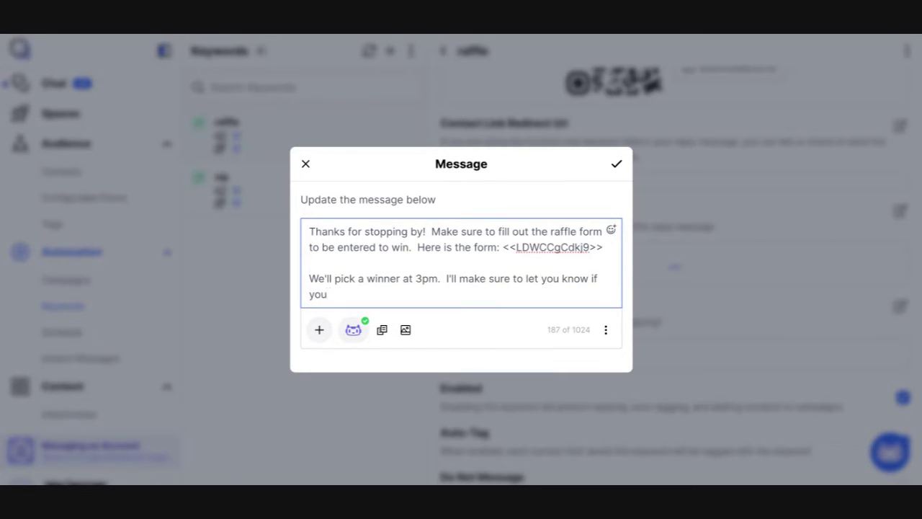
pyautogui.write(' are the winner!')
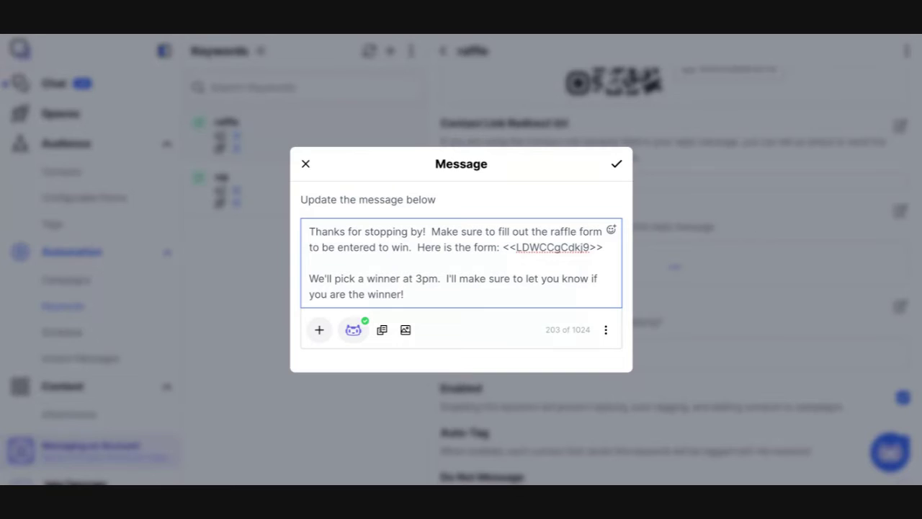
pyautogui.click(617, 164)
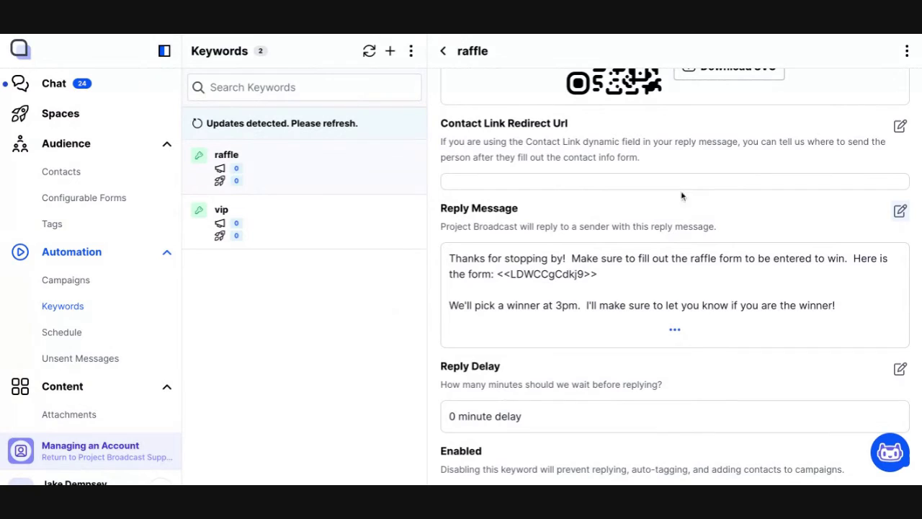
# Select the saved raffle reply text and begin adding another keyword.
pyautogui.tripleClick(837, 305)
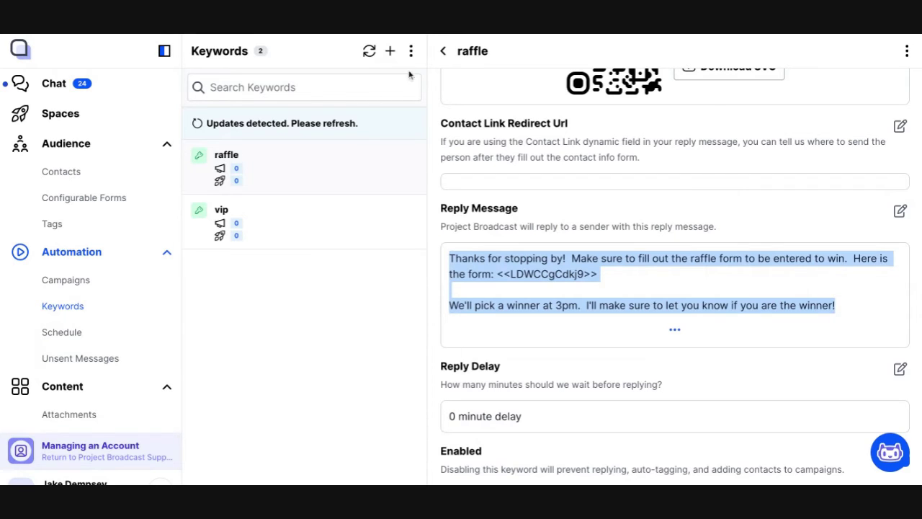
pyautogui.click(391, 52)
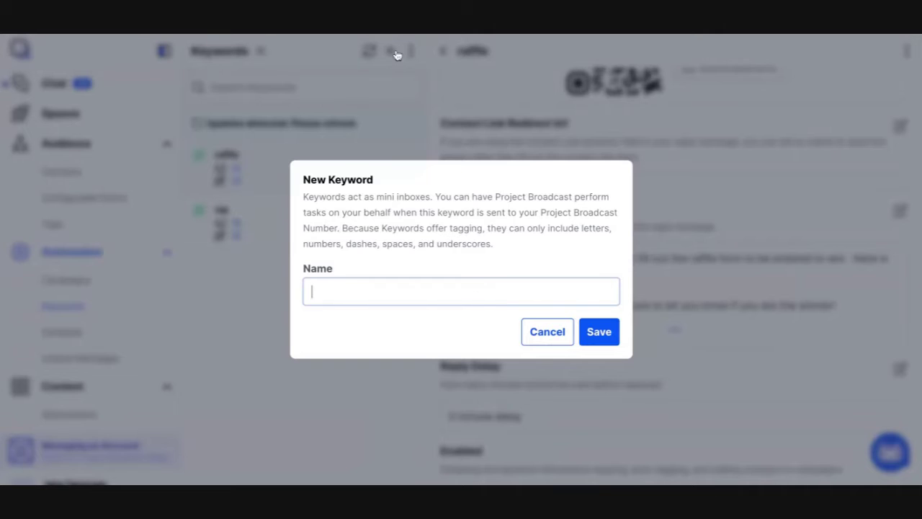
# Create the 'raffle done' keyword and refresh the keyword list to show it.
pyautogui.write('raffle done')
pyautogui.click(598, 331)
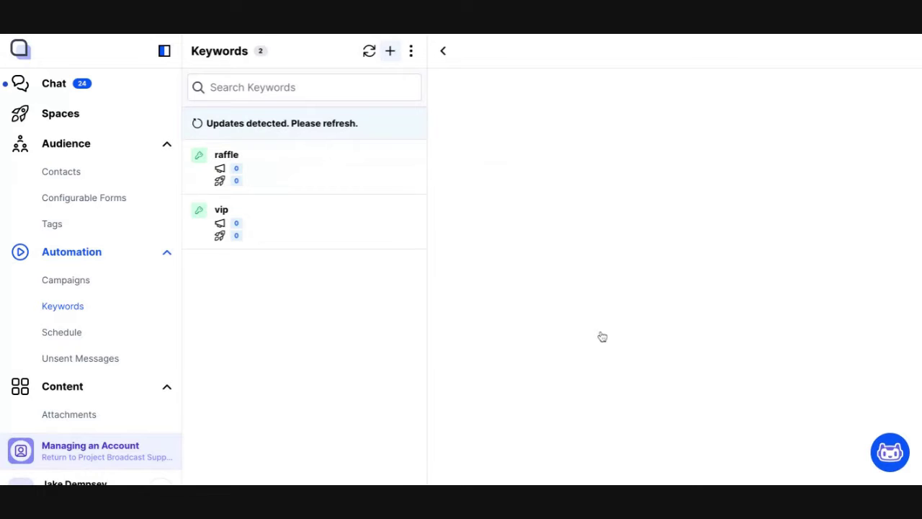
pyautogui.click(370, 55)
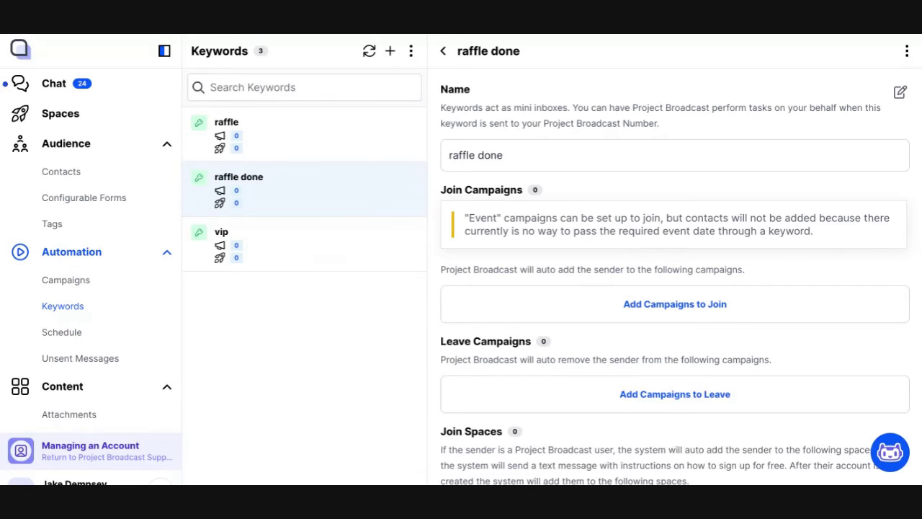
pyautogui.scroll(-3, 654, 339)
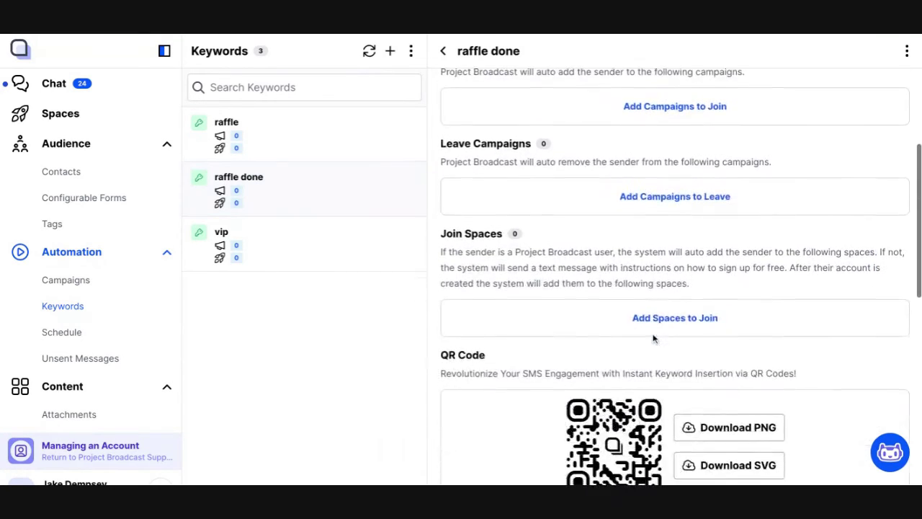
pyautogui.scroll(-5, 654, 338)
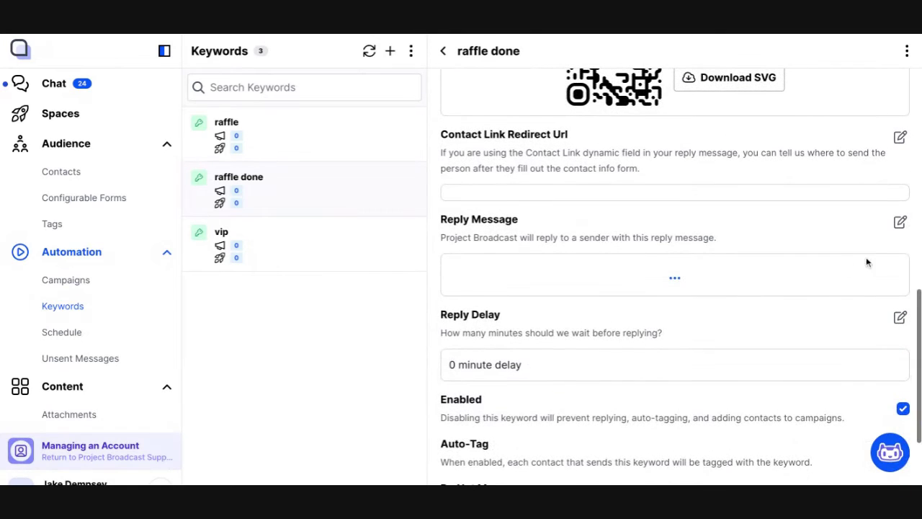
# Begin the raffle done reply thanking contacts for participating in the raffle and wishing them luck.
pyautogui.click(899, 223)
pyautogui.click(489, 272)
pyautogui.write('Thanks so much for ')
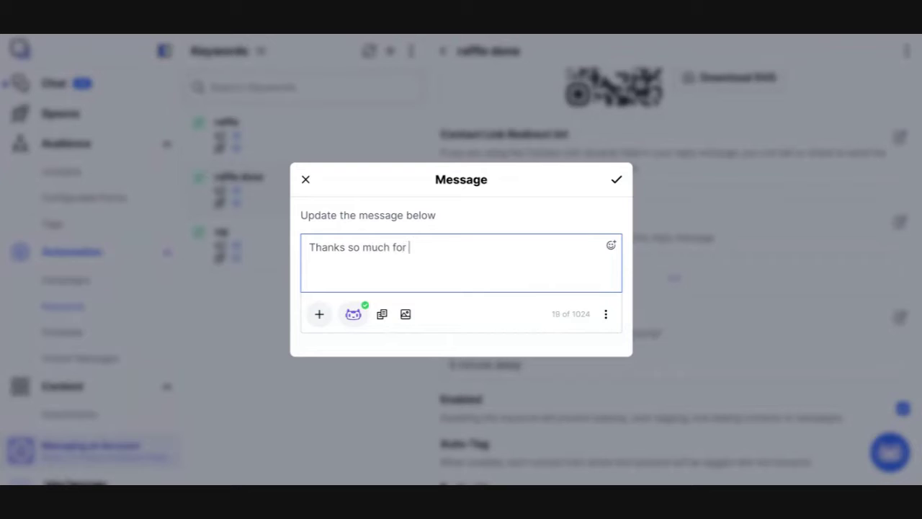
pyautogui.write('filling out the form and')
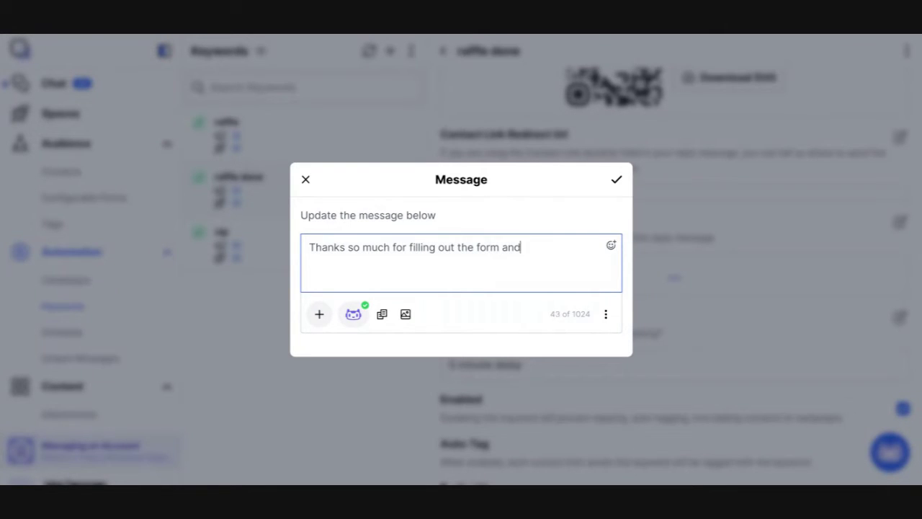
pyautogui.write(' participating in the fa')
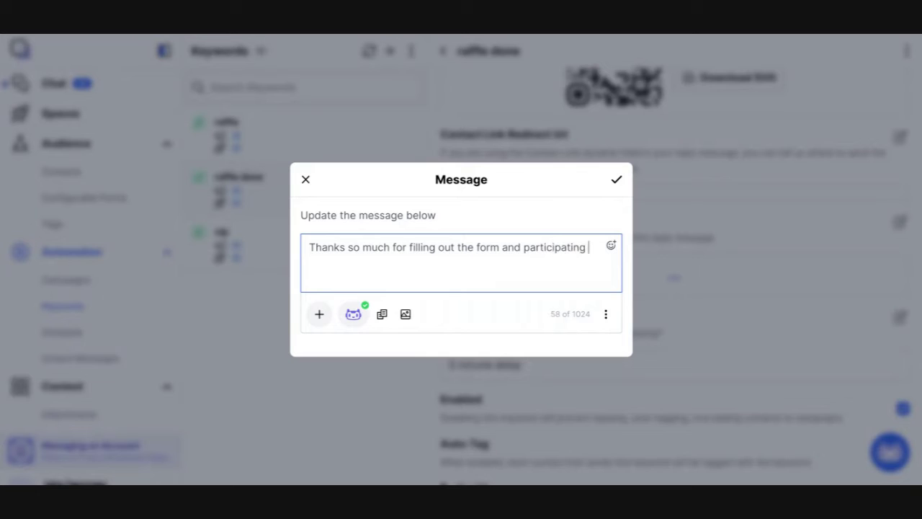
pyautogui.press('BackSpace')
pyautogui.press('BackSpace')
pyautogui.press('BackSpace')
pyautogui.write('r')
pyautogui.press('BackSpace')
pyautogui.write('raffle.  Good luck on w')
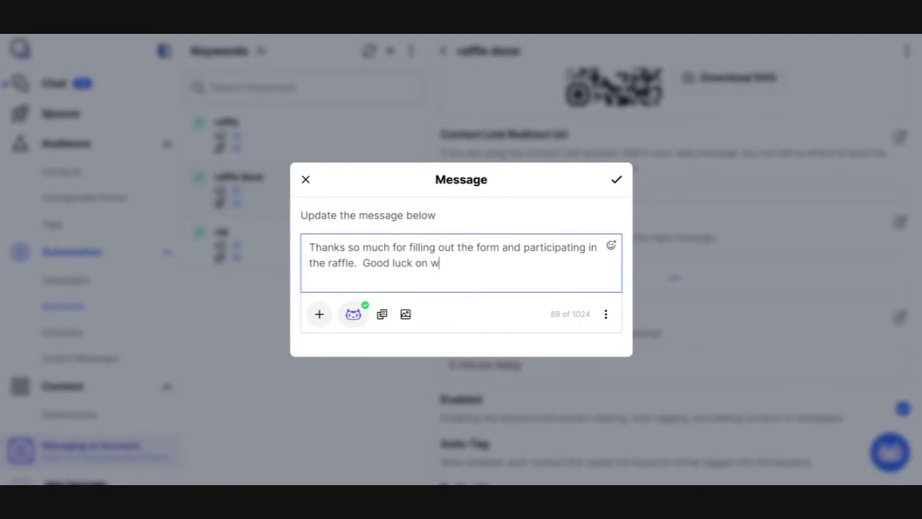
pyautogui.write('innin!g!')
# Add a reminder that the winner is picked at 3pm and save the reply.
pyautogui.press('Return')
pyautogui.press('Return')
pyautogui.write('Remeber,')
pyautogui.press('BackSpace')
pyautogui.press('BackSpace')
pyautogui.press('BackSpace')
pyautogui.press('BackSpace')
pyautogui.write('mber, we are going to pick a t winner at ')
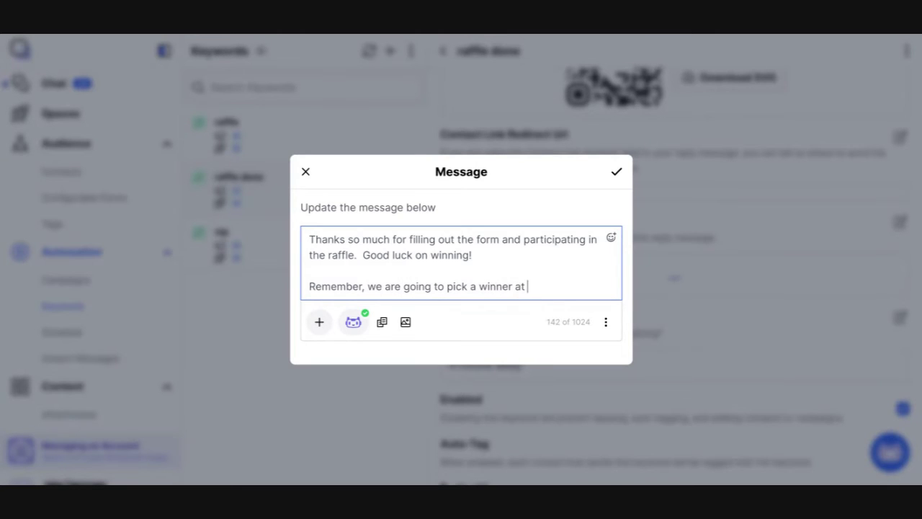
pyautogui.write('3pm!!!')
pyautogui.click(616, 173)
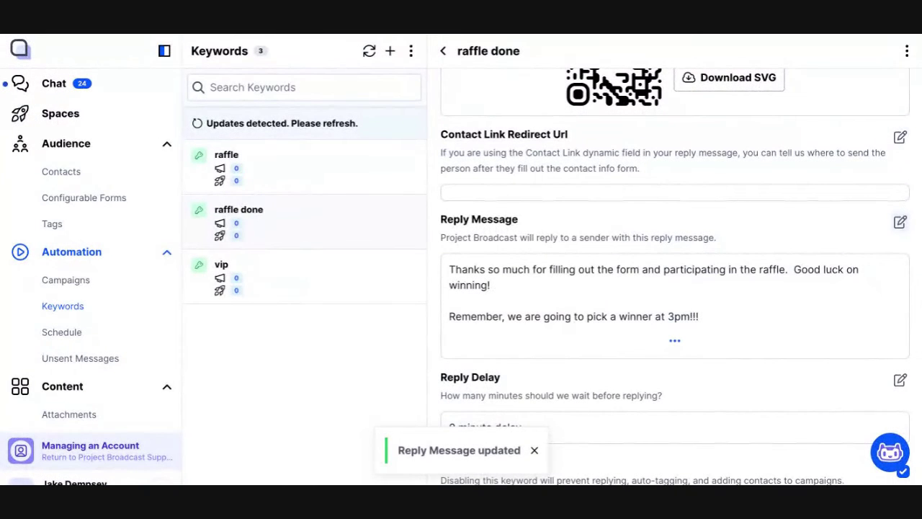
pyautogui.click(365, 168)
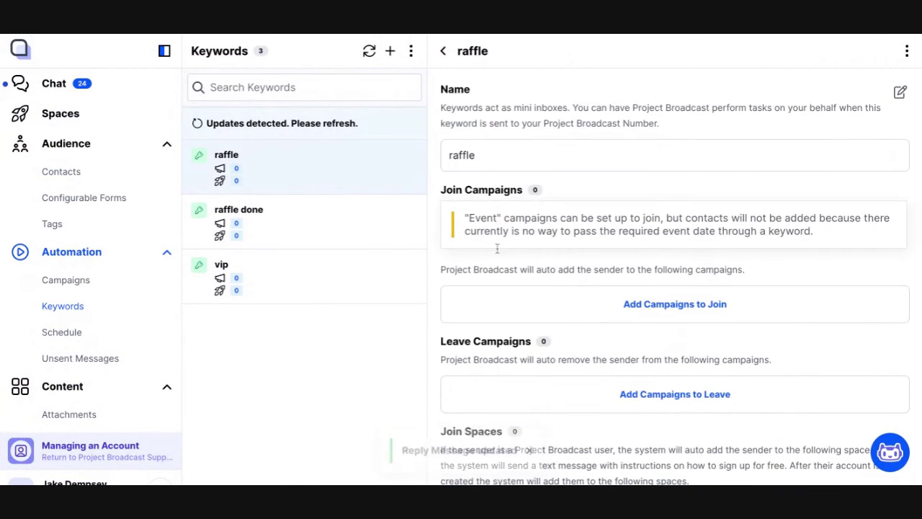
# Review the raffle keyword's reply message text, then return to Configurable Forms.
pyautogui.scroll(-9, 506, 264)
pyautogui.scroll(-1, 506, 264)
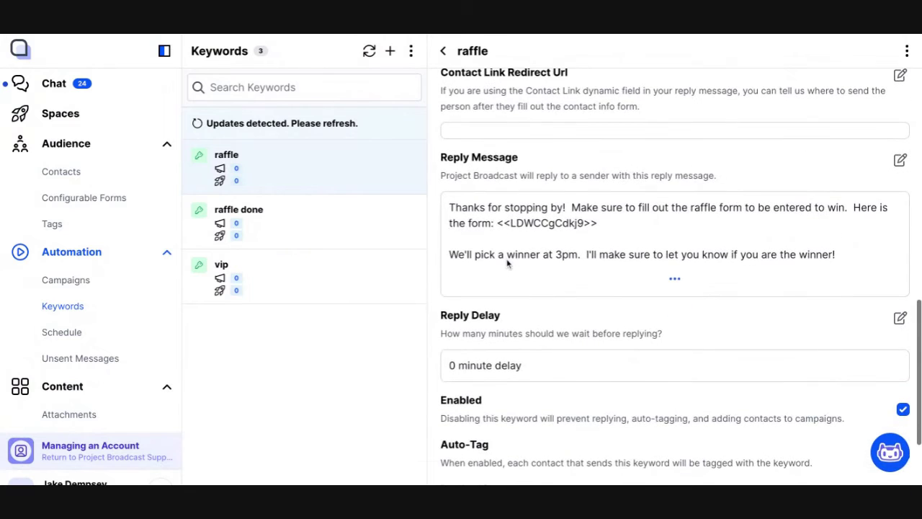
pyautogui.tripleClick(450, 207)
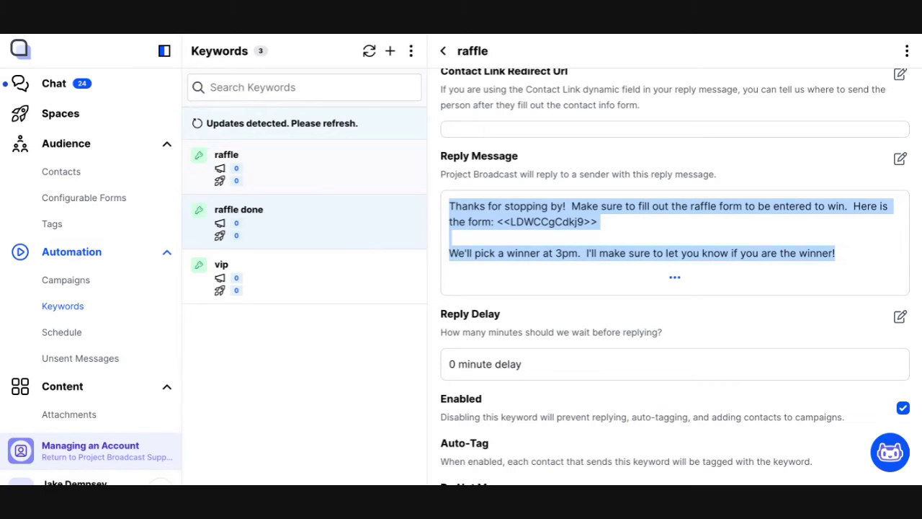
pyautogui.click(145, 198)
# Set the raffle form to apply the 'raffle done' keyword when a contact submits it.
pyautogui.click(301, 189)
pyautogui.moveTo(442, 261); pyautogui.dragTo(679, 262)
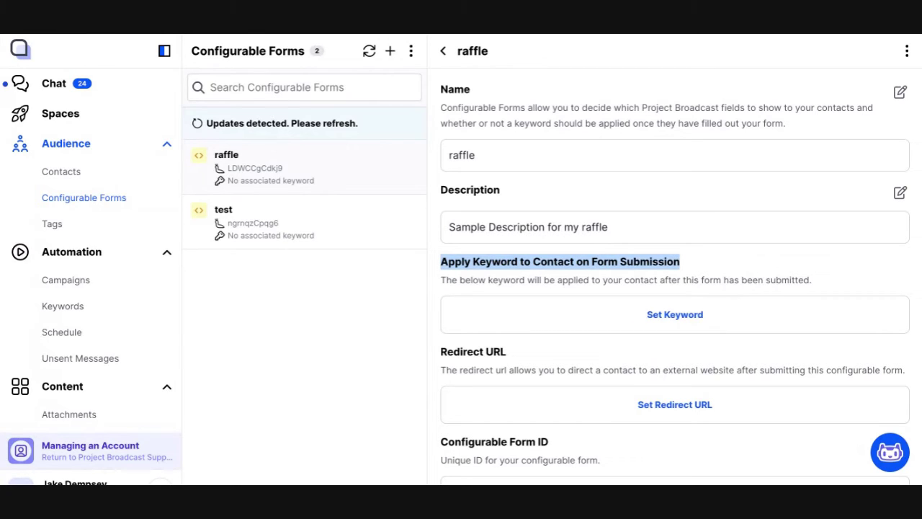
pyautogui.click(675, 322)
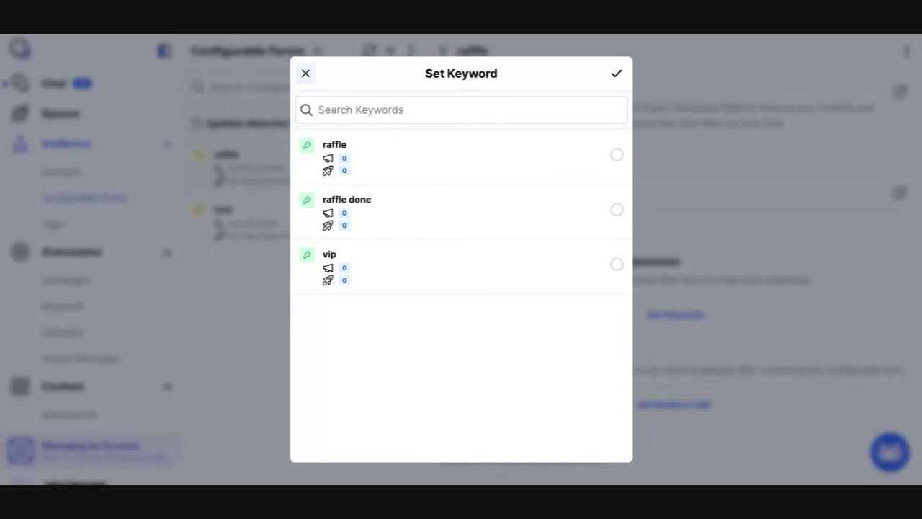
pyautogui.click(617, 210)
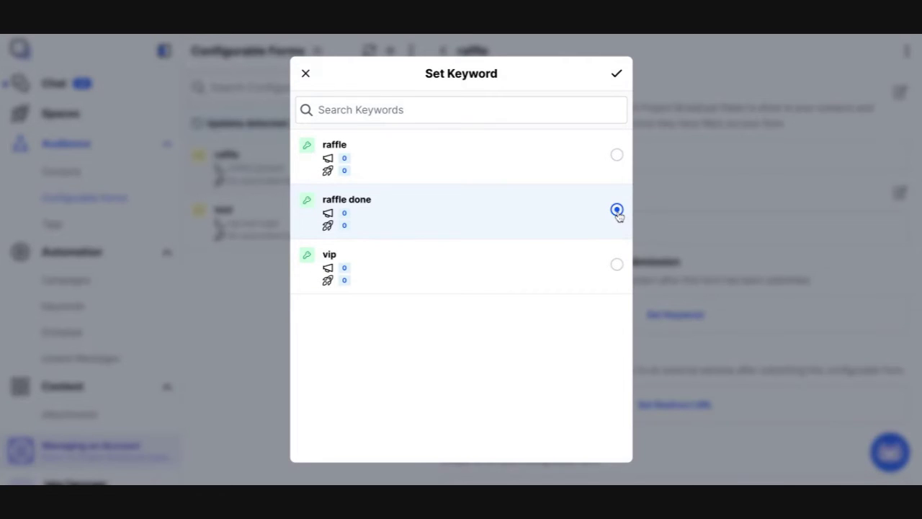
pyautogui.click(616, 73)
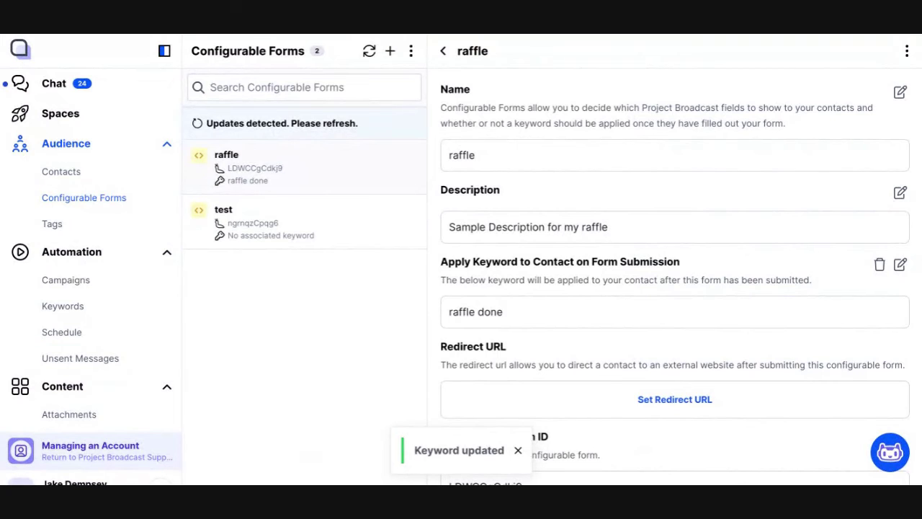
pyautogui.click(126, 306)
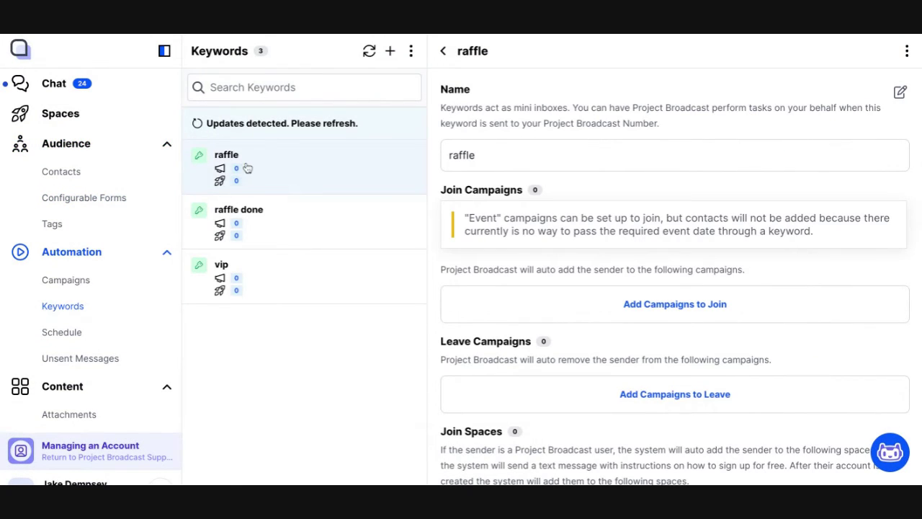
# Review the raffle keyword's reply text and the raffle form's 'raffle done' submission keyword.
pyautogui.scroll(-3, 613, 400)
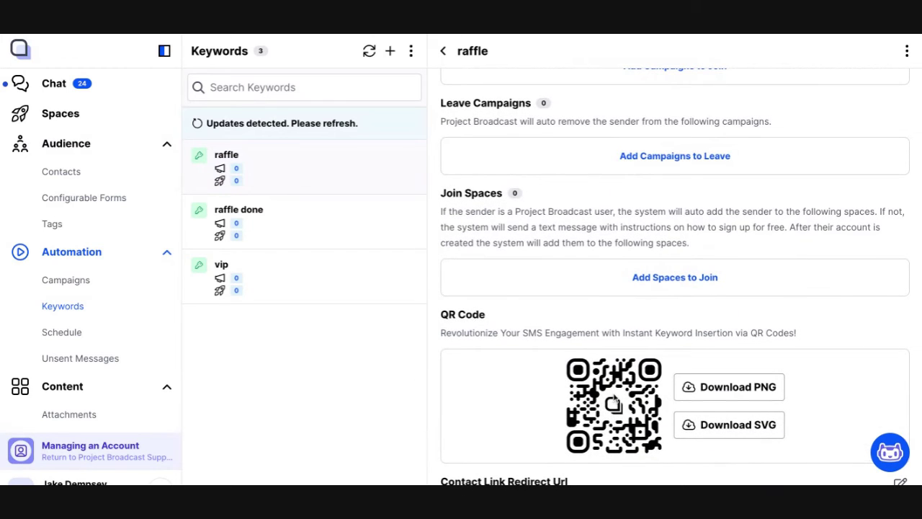
pyautogui.scroll(-5, 614, 402)
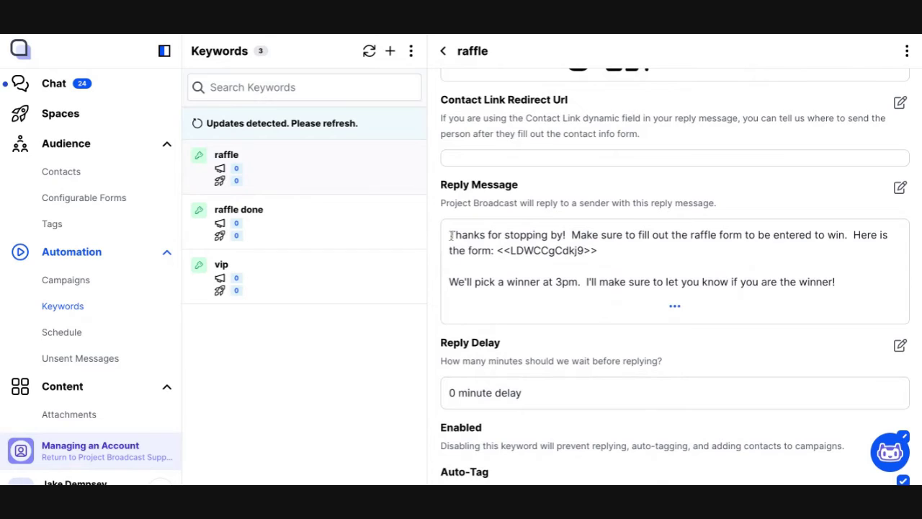
pyautogui.tripleClick(451, 235)
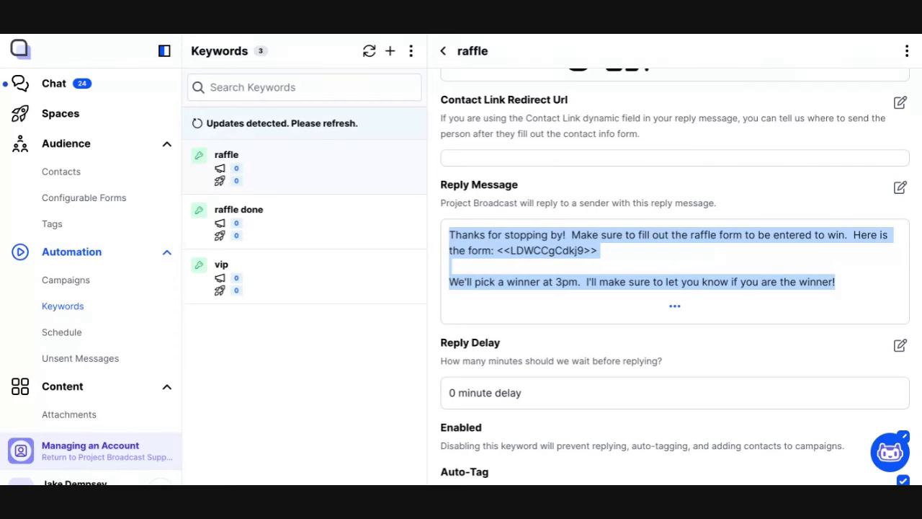
pyautogui.click(72, 197)
pyautogui.moveTo(469, 227); pyautogui.dragTo(593, 358)
pyautogui.scroll(-6, 593, 358)
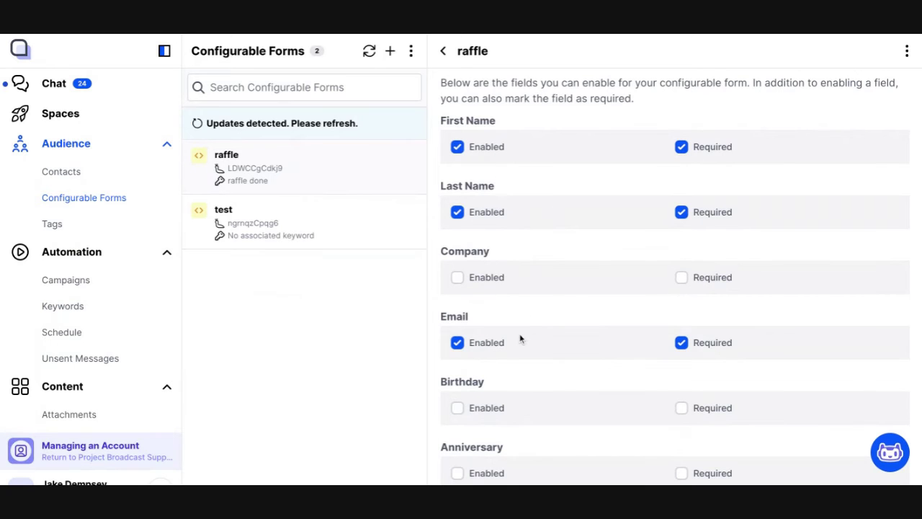
pyautogui.scroll(5, 520, 339)
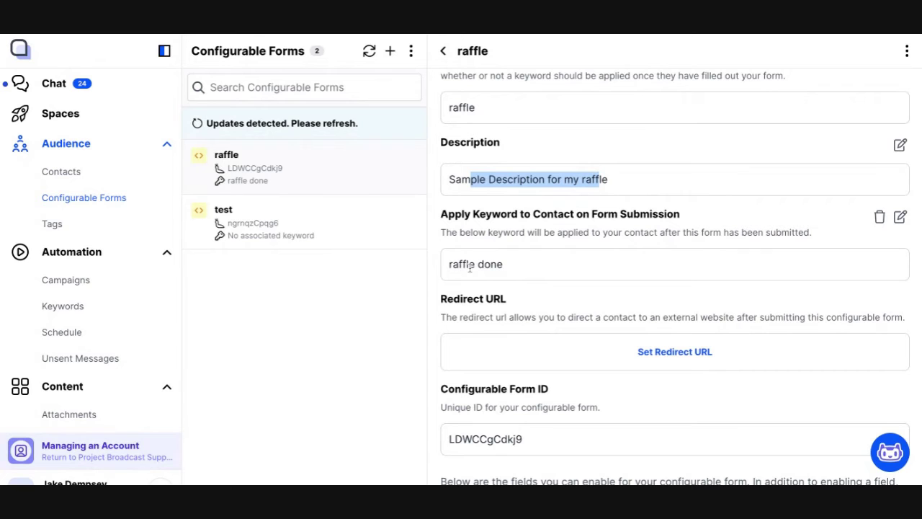
pyautogui.click(125, 311)
# Check the raffle done keyword's thank-you reply message and auto-tag settings, then go to Chat.
pyautogui.click(283, 239)
pyautogui.scroll(-7, 543, 324)
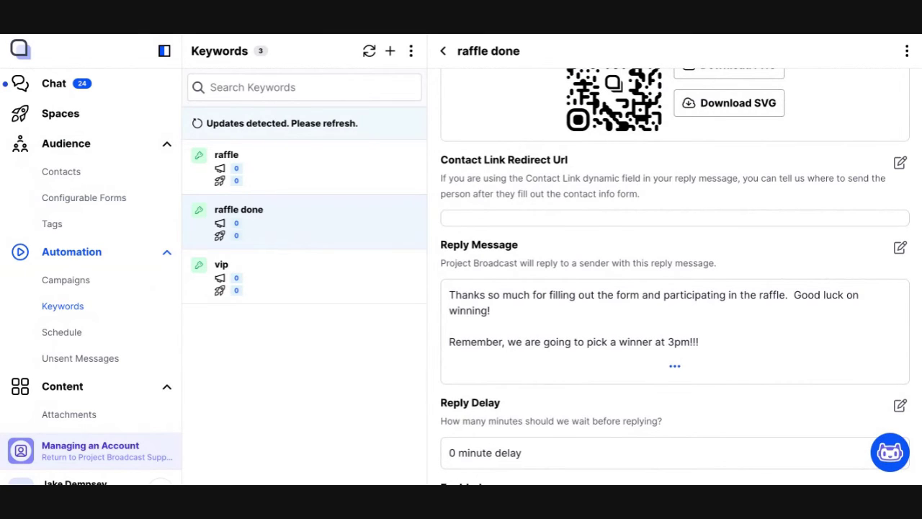
pyautogui.scroll(-3, 672, 305)
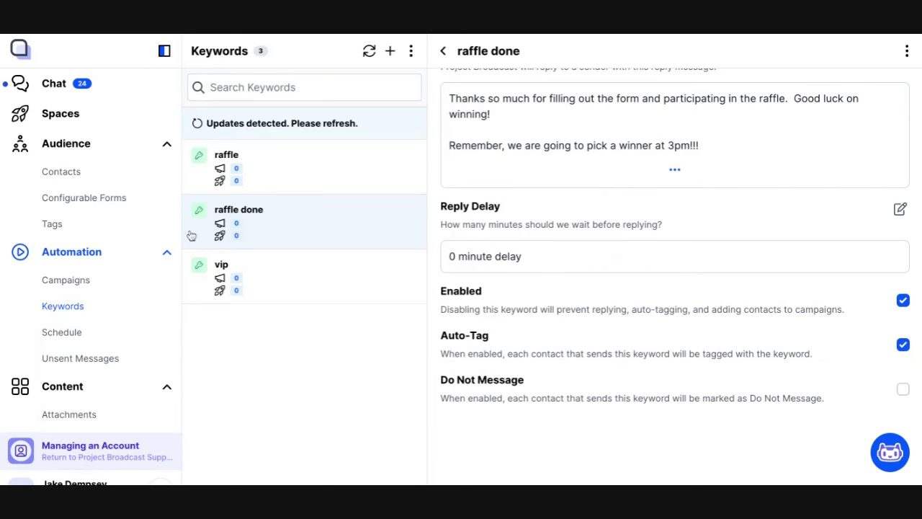
pyautogui.click(124, 92)
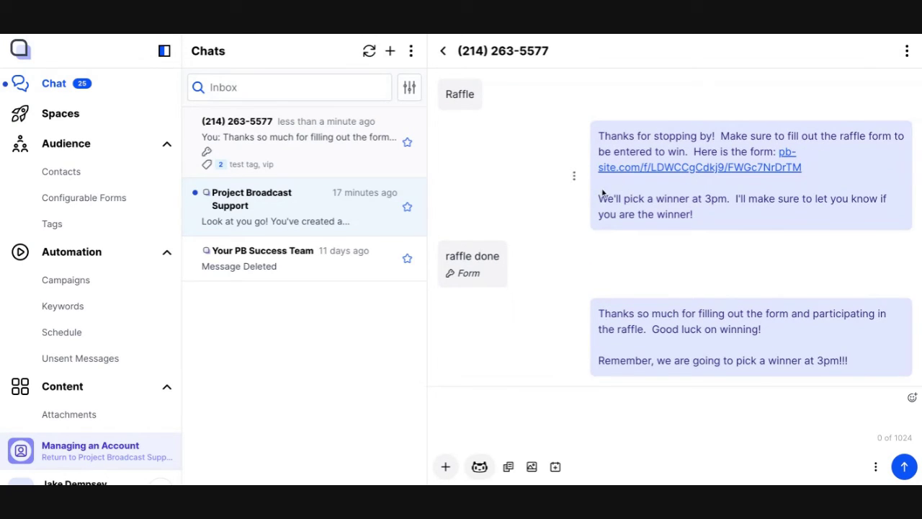
# Highlight the form-applied 'raffle done' entry and the automatic thank-you reply in the chat.
pyautogui.moveTo(446, 256); pyautogui.dragTo(500, 257)
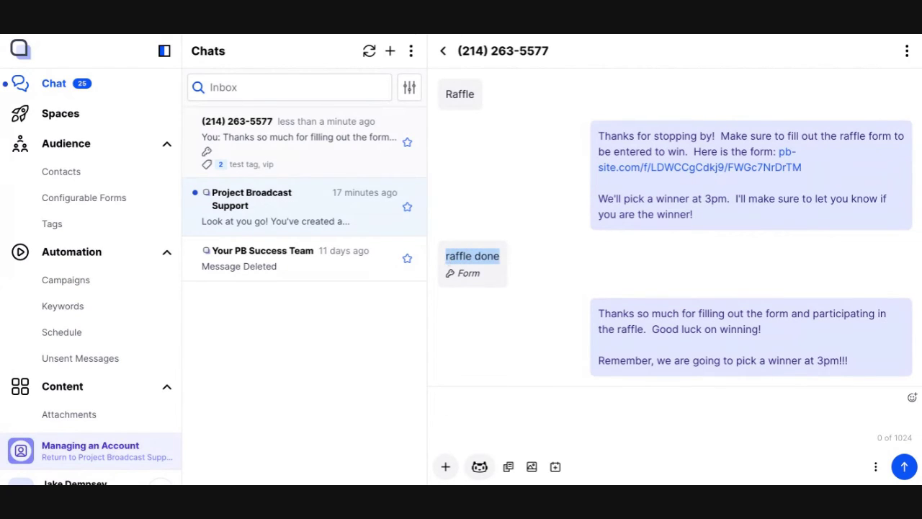
pyautogui.doubleClick(468, 274)
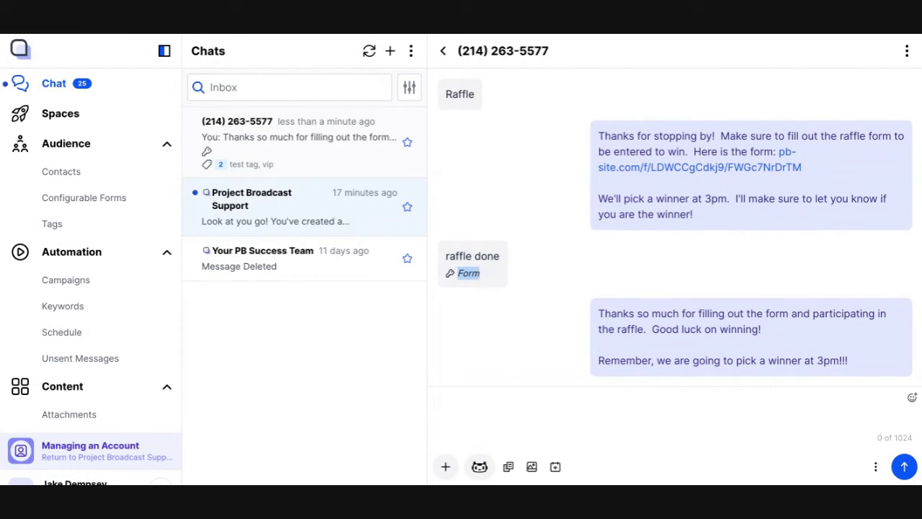
pyautogui.moveTo(601, 316); pyautogui.dragTo(843, 361)
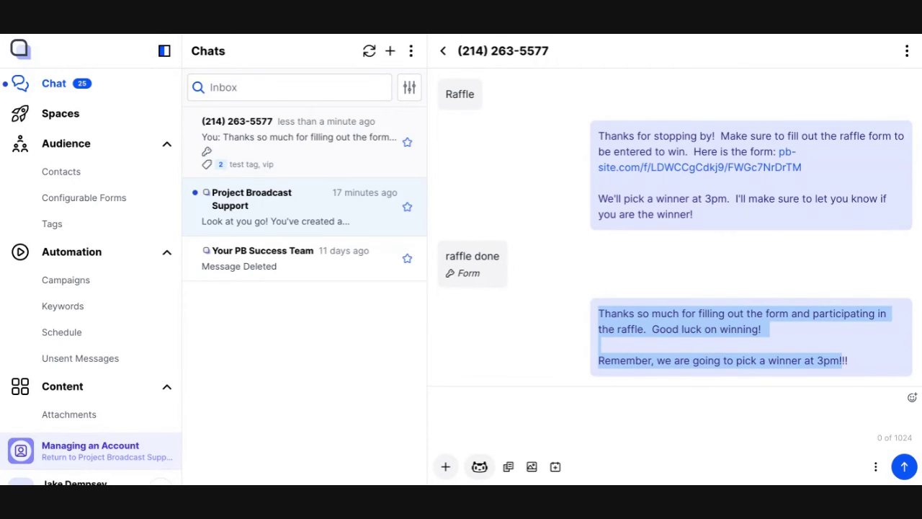
pyautogui.click(61, 229)
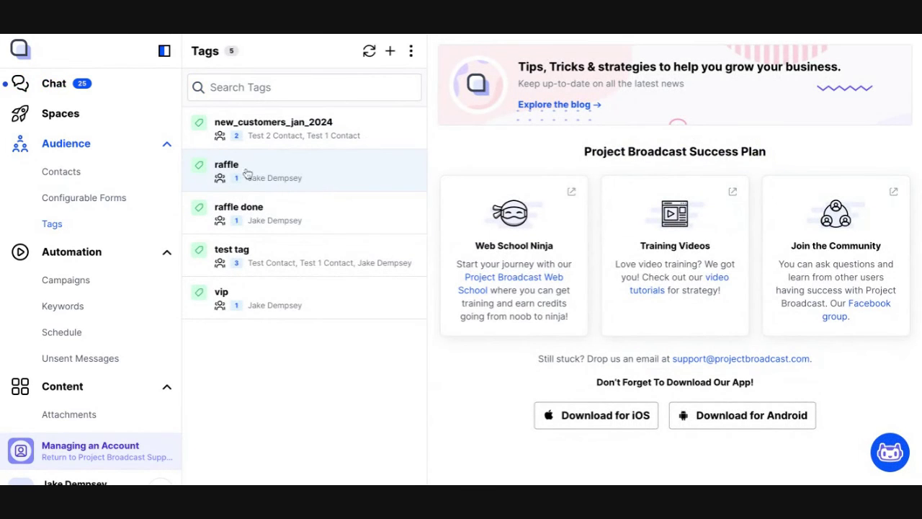
# Compare the raffle and raffle done tags, each with one tagged contact, then reopen the raffle keyword.
pyautogui.click(258, 177)
pyautogui.moveTo(468, 260); pyautogui.dragTo(522, 256)
pyautogui.click(368, 218)
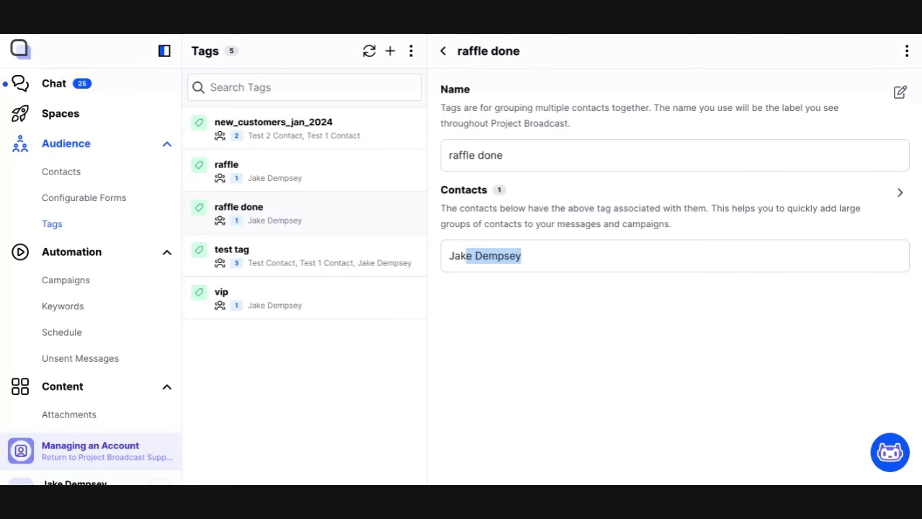
pyautogui.click(378, 177)
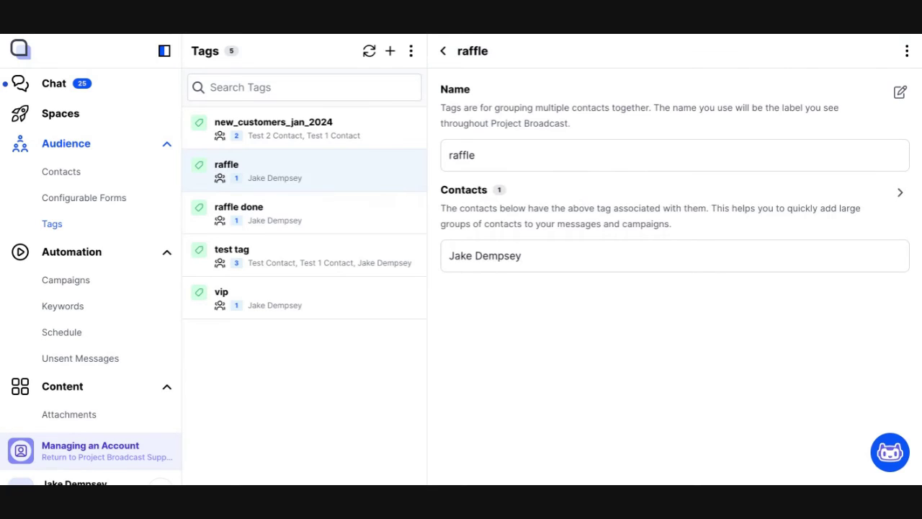
pyautogui.click(367, 219)
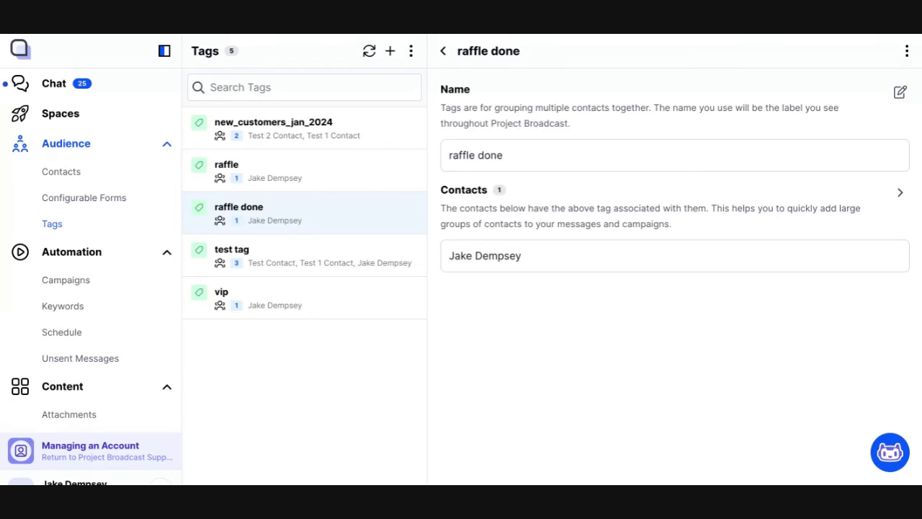
pyautogui.click(362, 182)
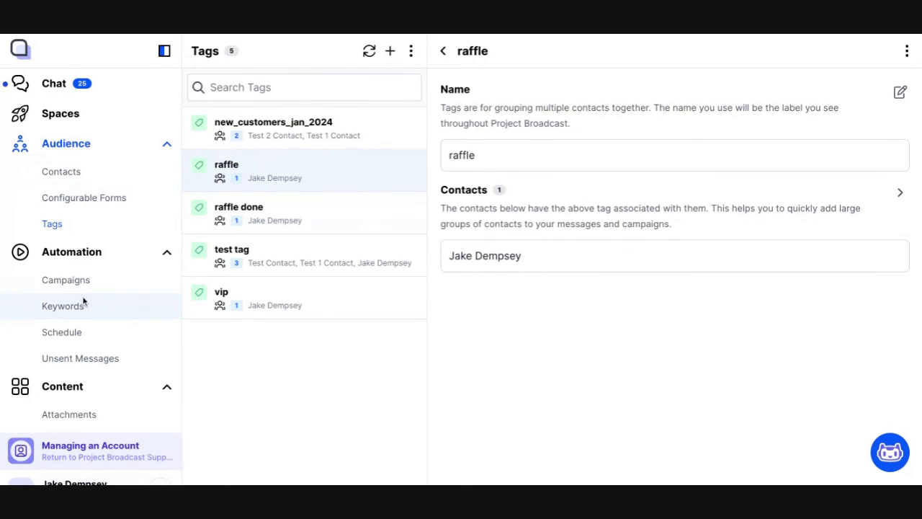
pyautogui.click(83, 310)
pyautogui.click(273, 232)
# Compare the Join Campaigns setting of the raffle and raffle done keywords, then open the raffle form.
pyautogui.click(334, 175)
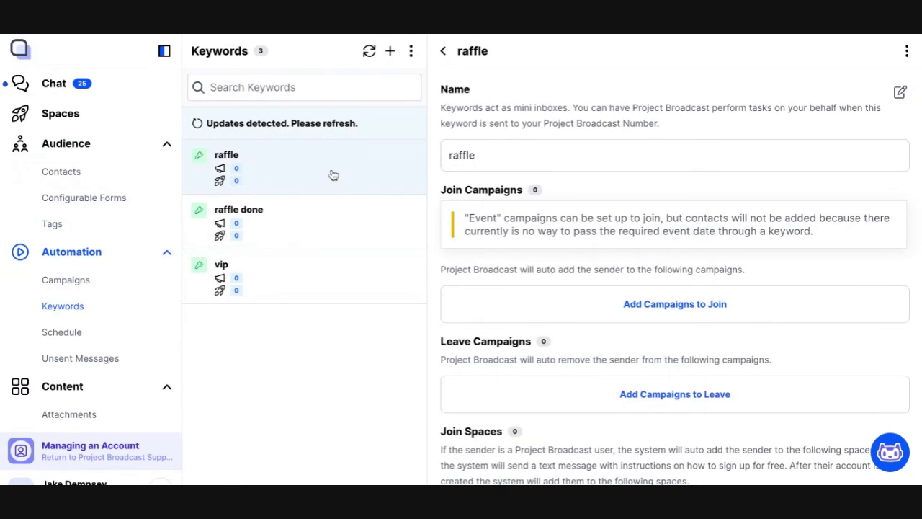
pyautogui.tripleClick(446, 189)
pyautogui.moveTo(441, 189); pyautogui.dragTo(521, 189)
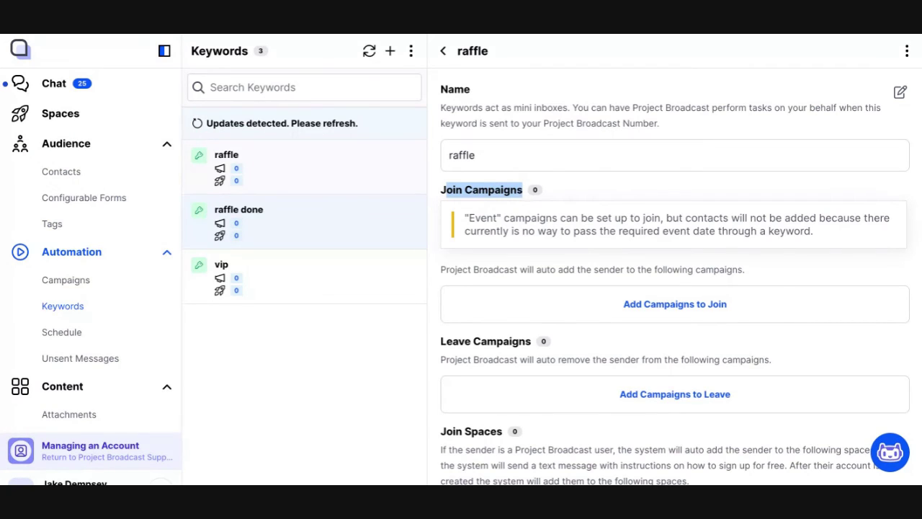
pyautogui.click(386, 230)
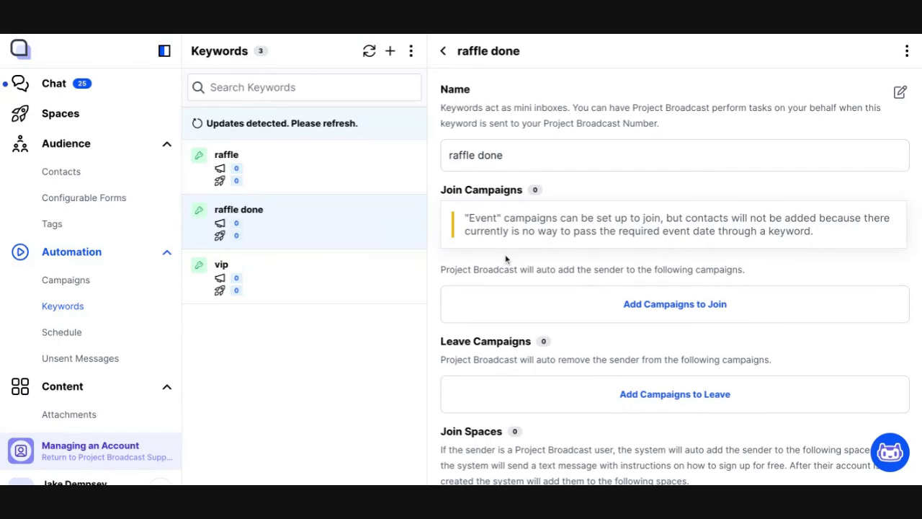
pyautogui.moveTo(517, 189); pyautogui.dragTo(449, 190)
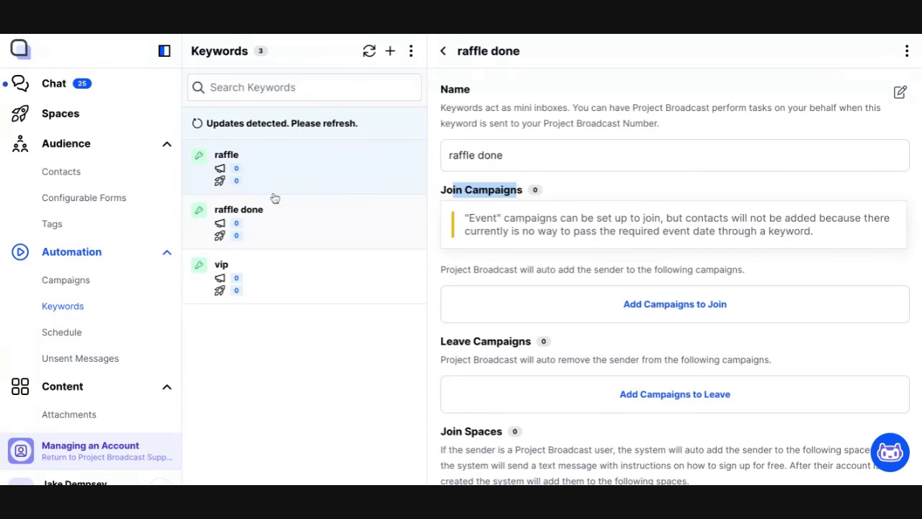
pyautogui.click(136, 198)
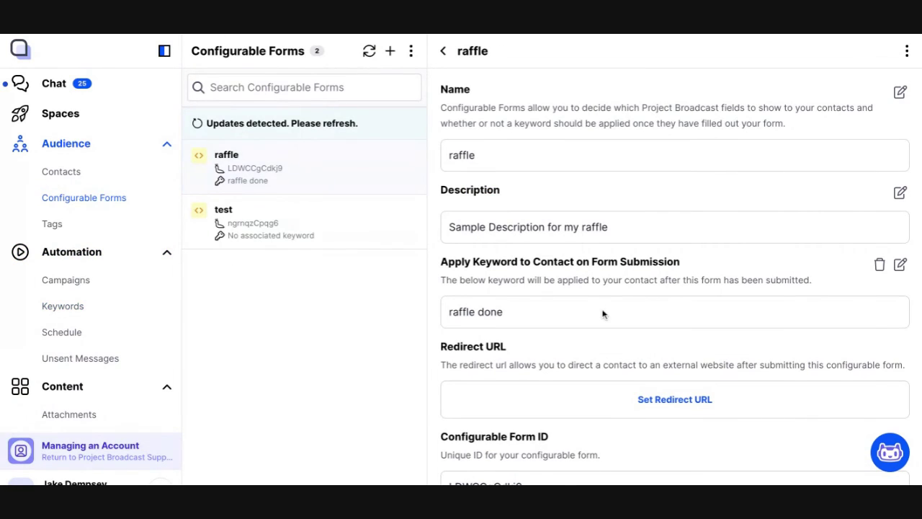
pyautogui.doubleClick(467, 155)
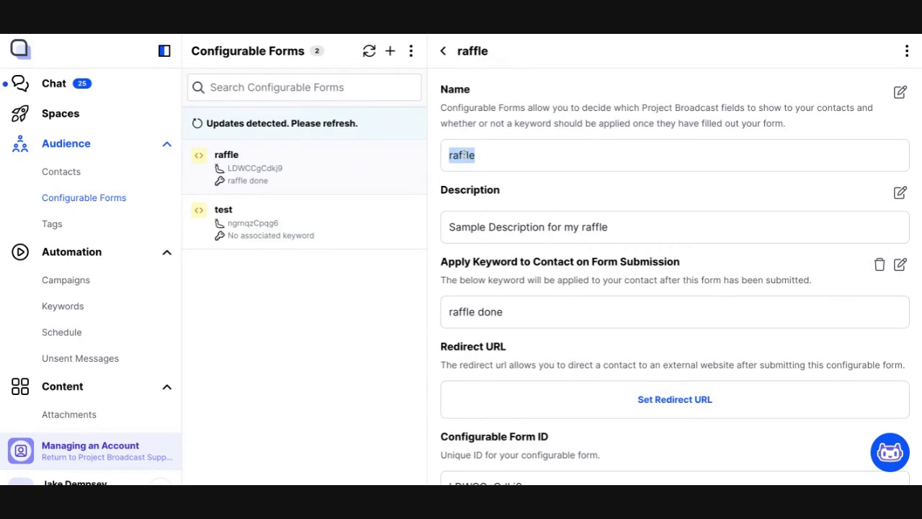
pyautogui.moveTo(470, 227); pyautogui.dragTo(608, 228)
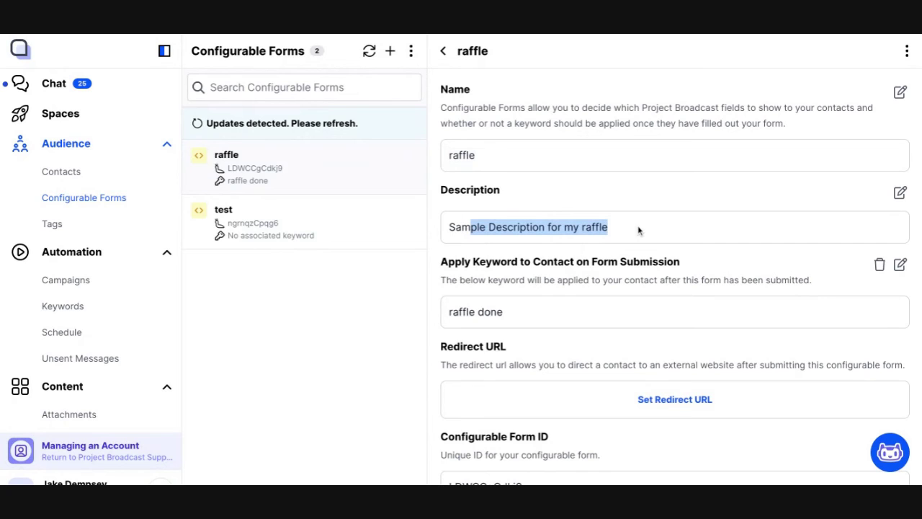
pyautogui.scroll(-3, 638, 229)
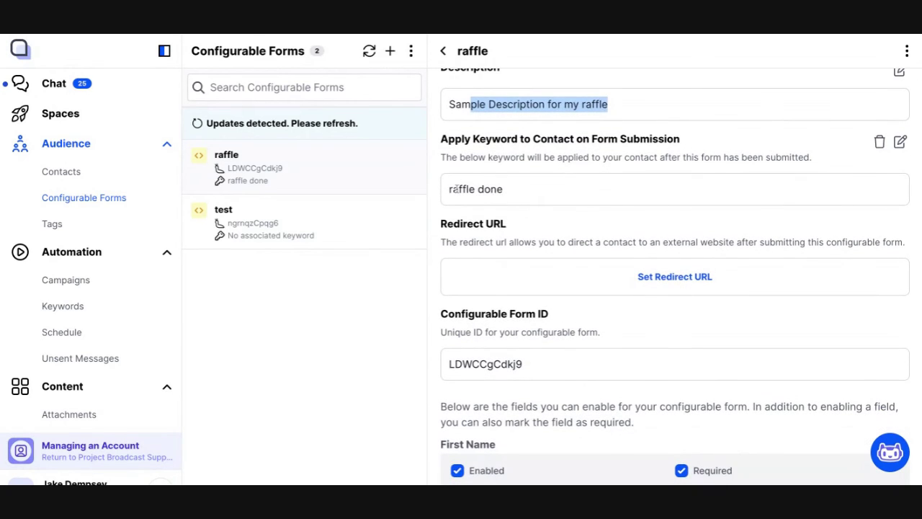
pyautogui.moveTo(457, 187); pyautogui.dragTo(540, 193)
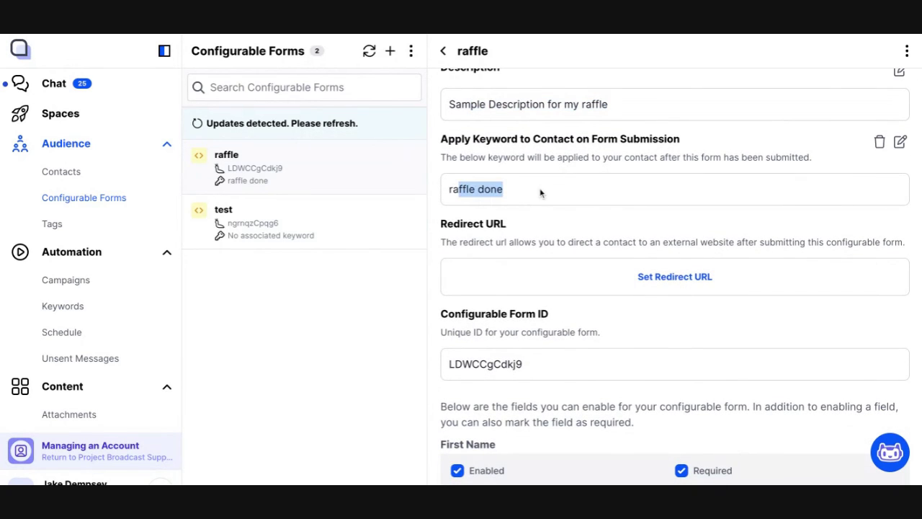
pyautogui.scroll(-1, 675, 274)
pyautogui.moveTo(454, 157); pyautogui.dragTo(540, 160)
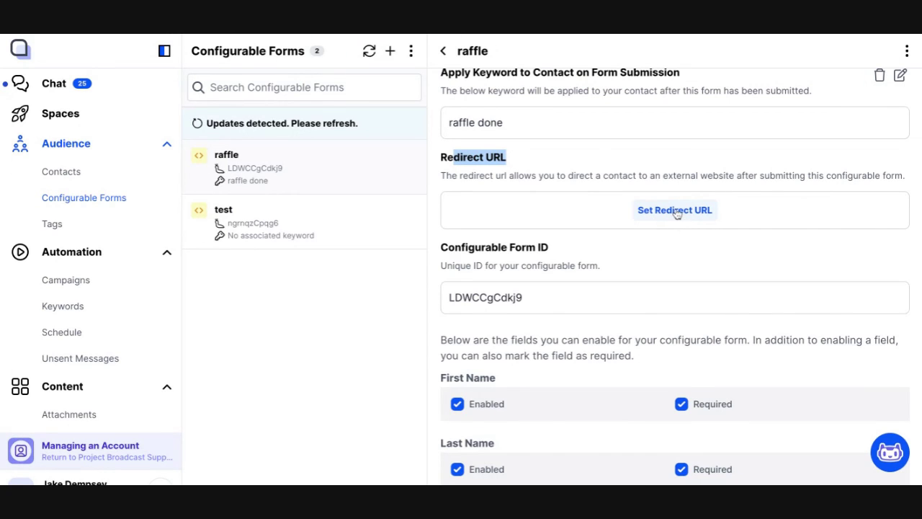
pyautogui.scroll(-4, 677, 214)
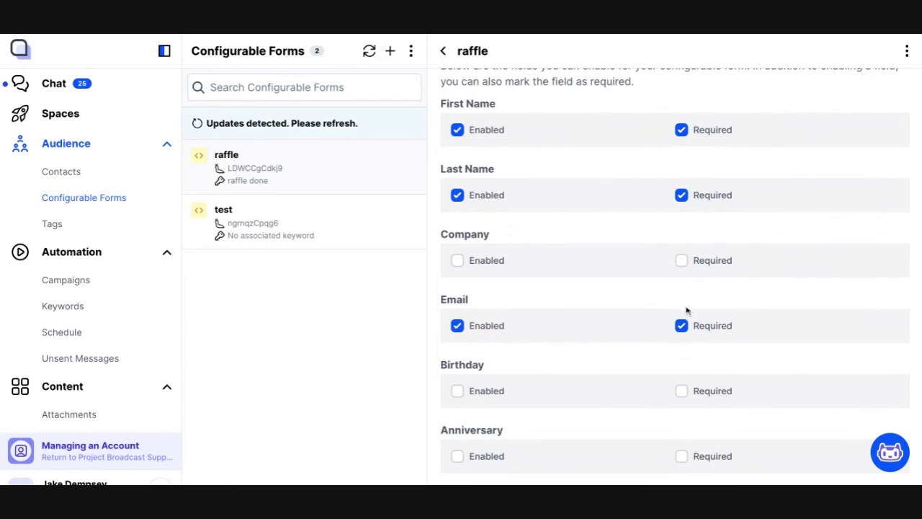
pyautogui.click(457, 260)
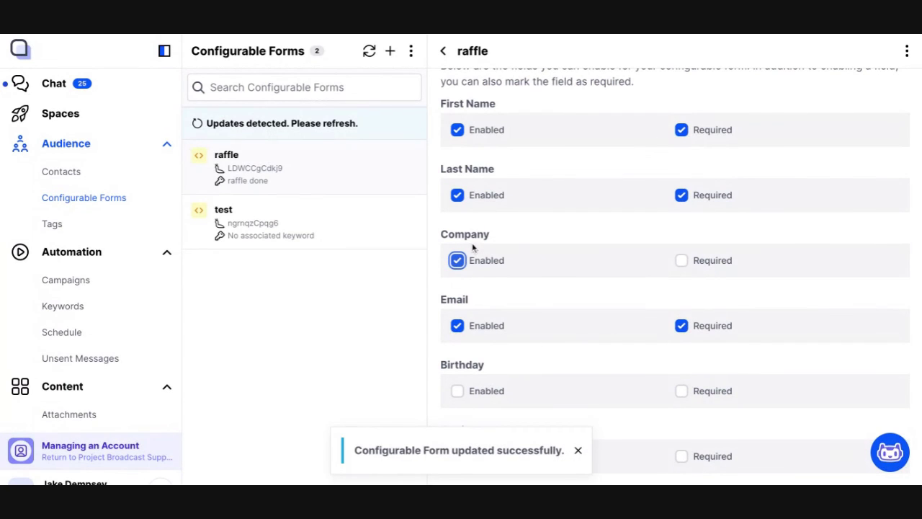
pyautogui.click(457, 261)
pyautogui.scroll(-3, 701, 334)
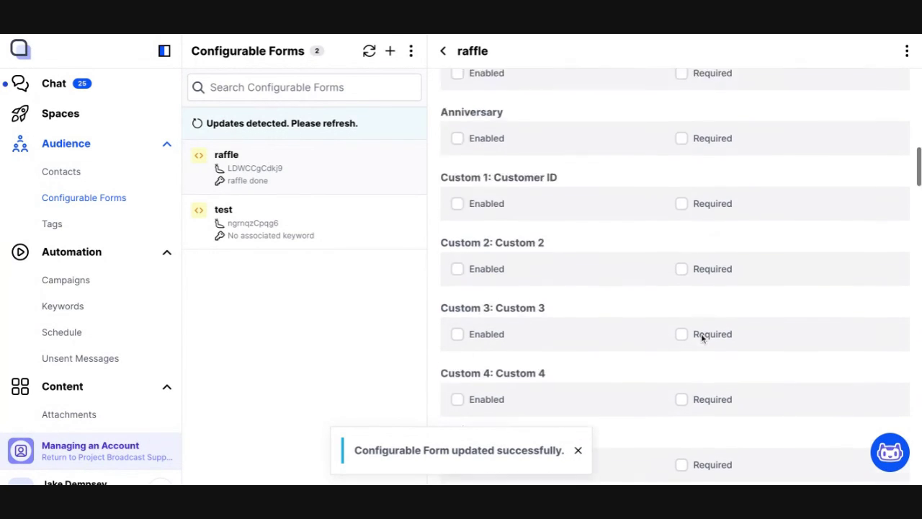
pyautogui.scroll(-2, 702, 340)
pyautogui.scroll(-4, 545, 324)
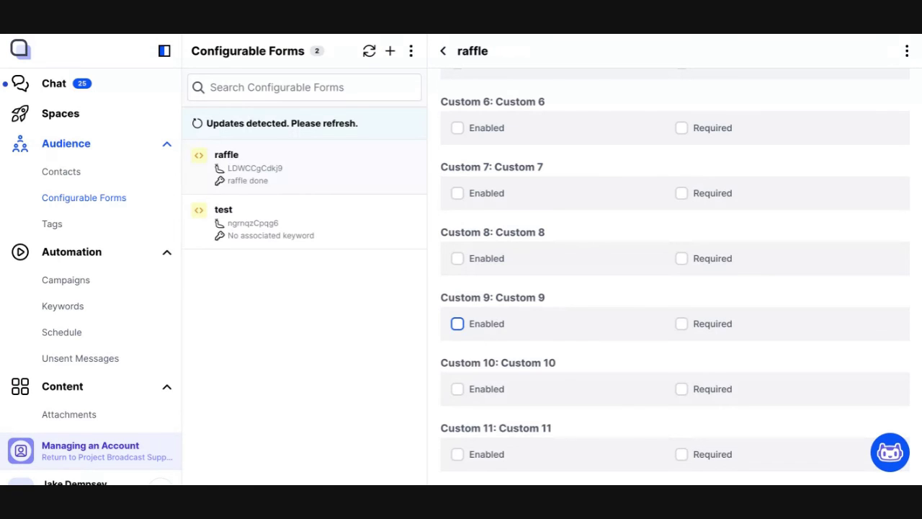
# Highlight the form link in the contact's raffle reply and show the message's insert-content options.
pyautogui.click(95, 87)
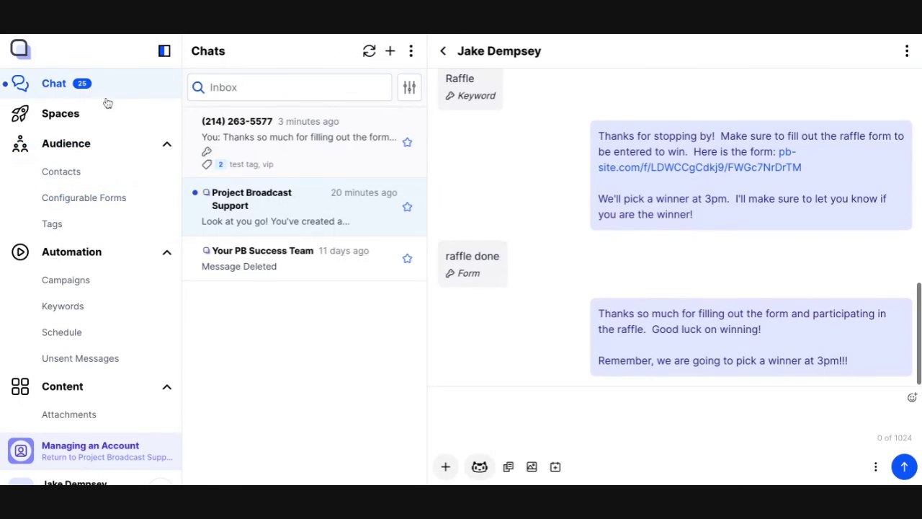
pyautogui.scroll(2, 682, 288)
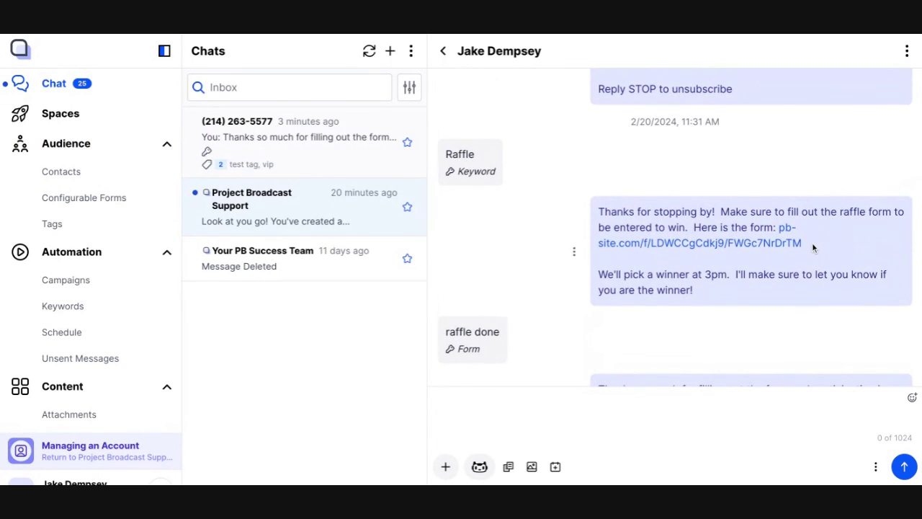
pyautogui.doubleClick(812, 248)
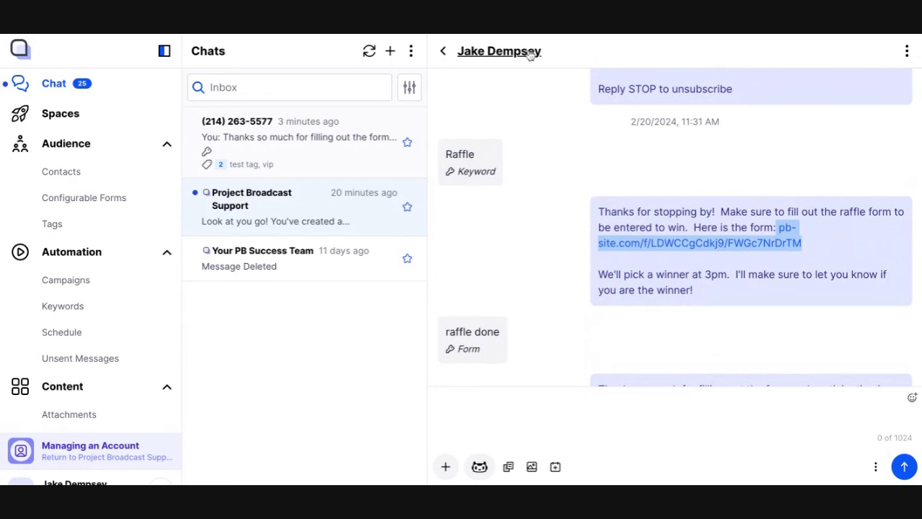
pyautogui.click(737, 285)
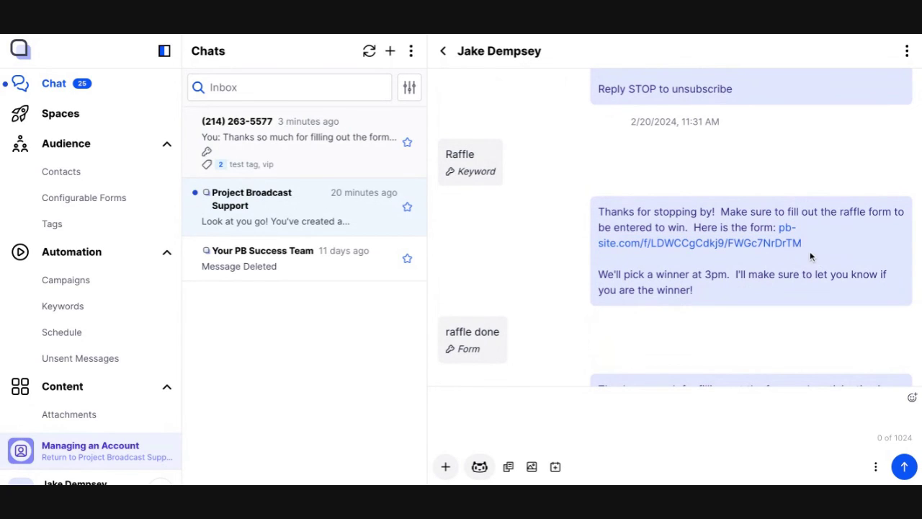
pyautogui.doubleClick(808, 243)
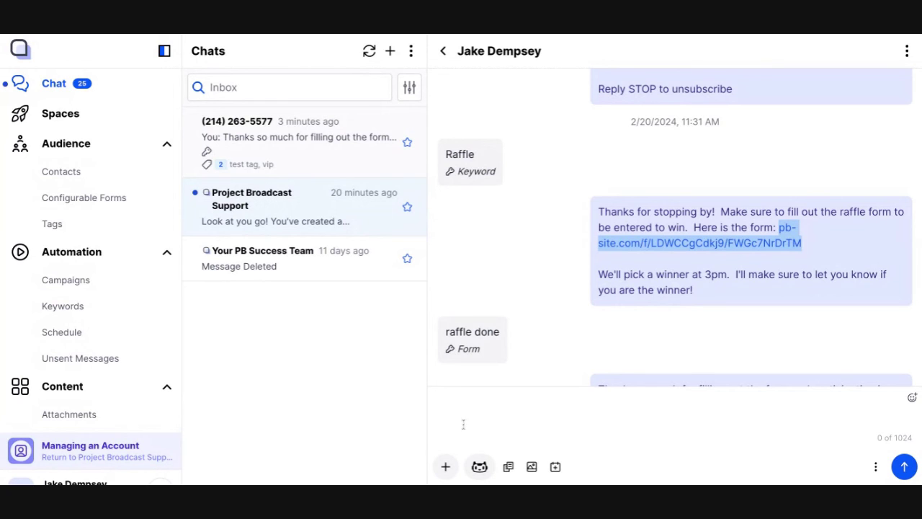
pyautogui.click(445, 467)
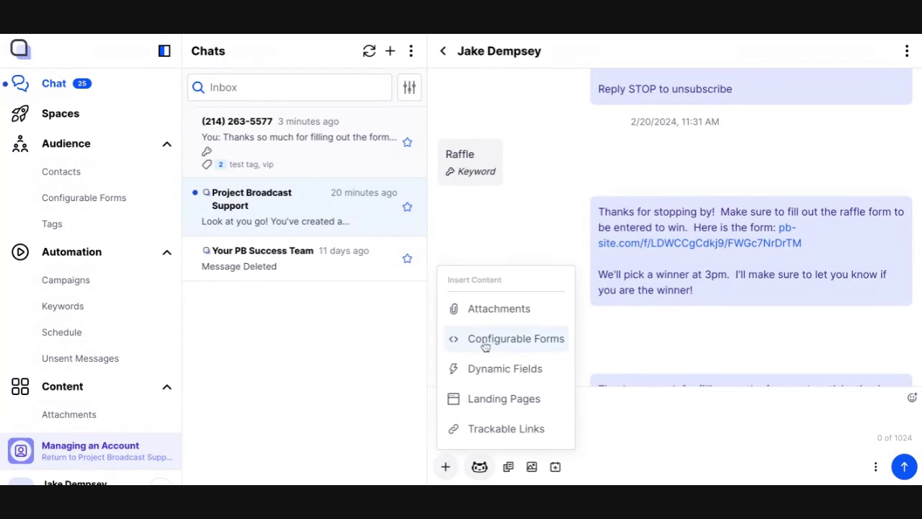